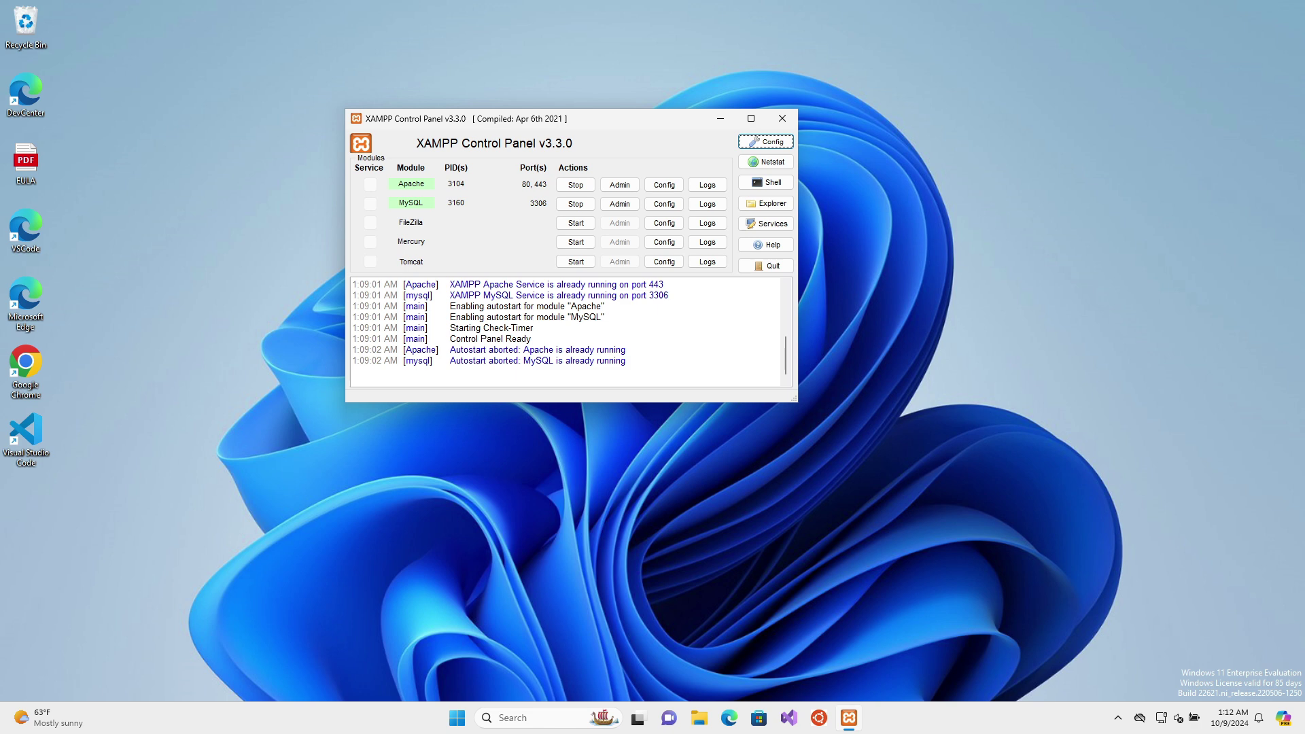
Step: Browse from the XAMPP folder into apache\conf\extra in File Explorer
click(766, 203)
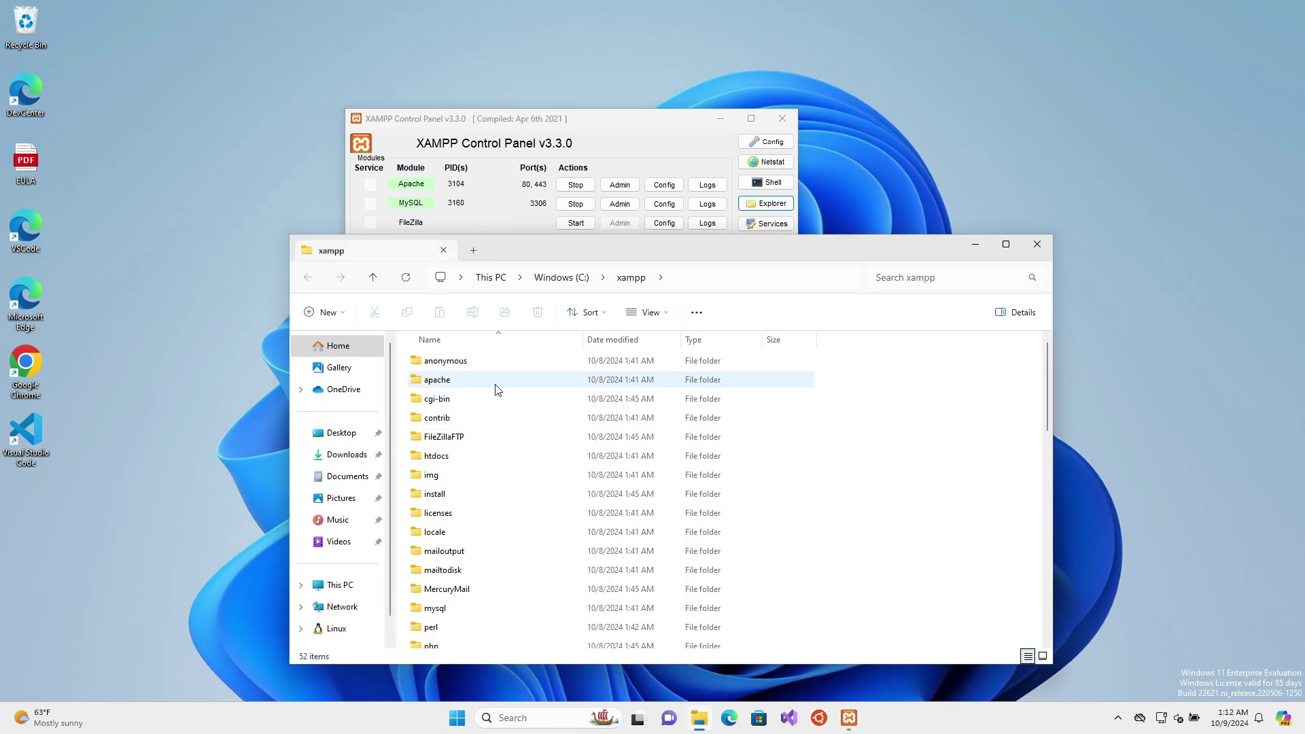
double_click(466, 379)
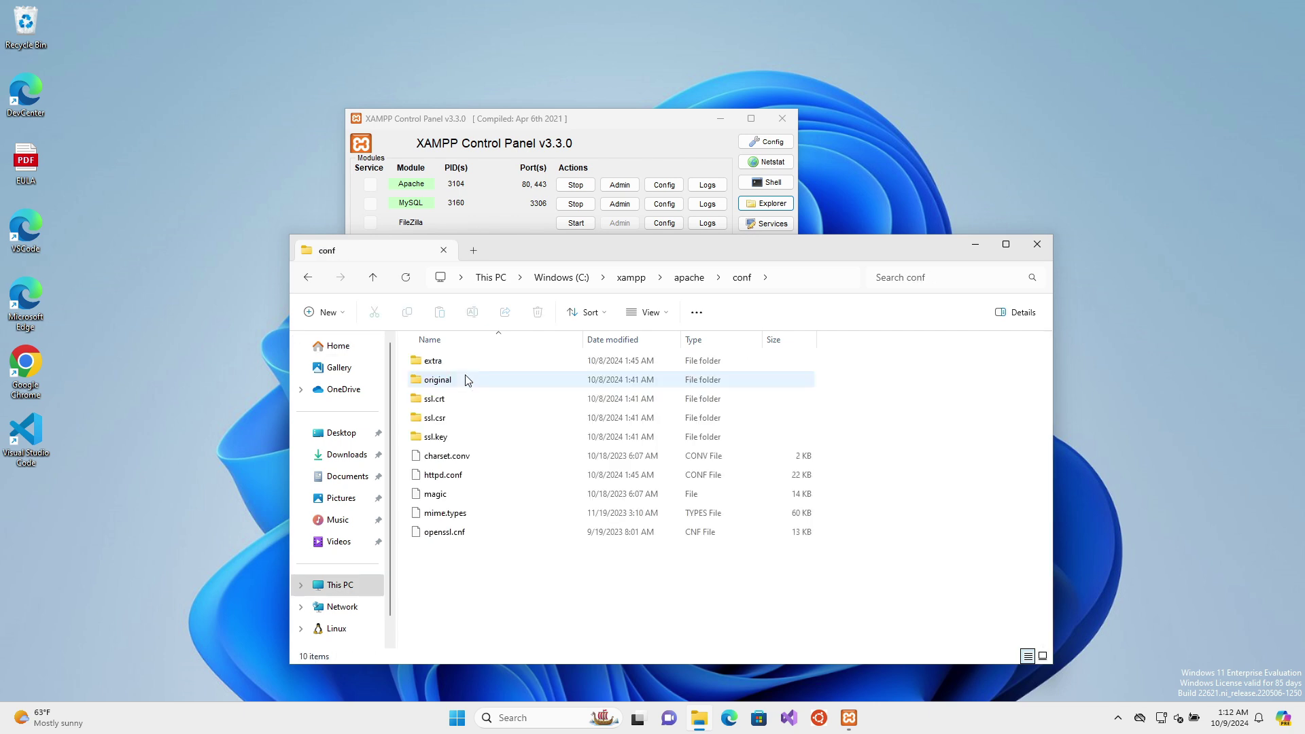
click(447, 362)
double_click(448, 362)
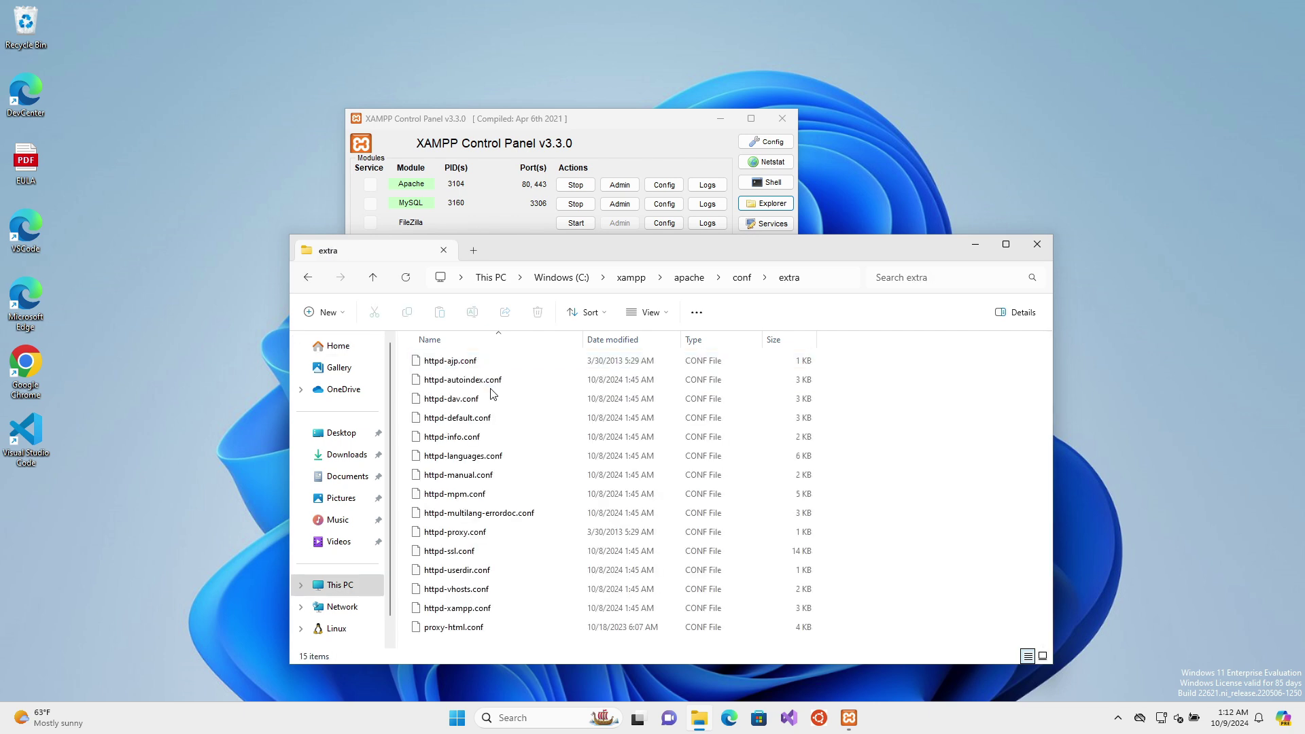
Step: Launch Notepad as administrator and move its window to the right
click(541, 718)
text(note)
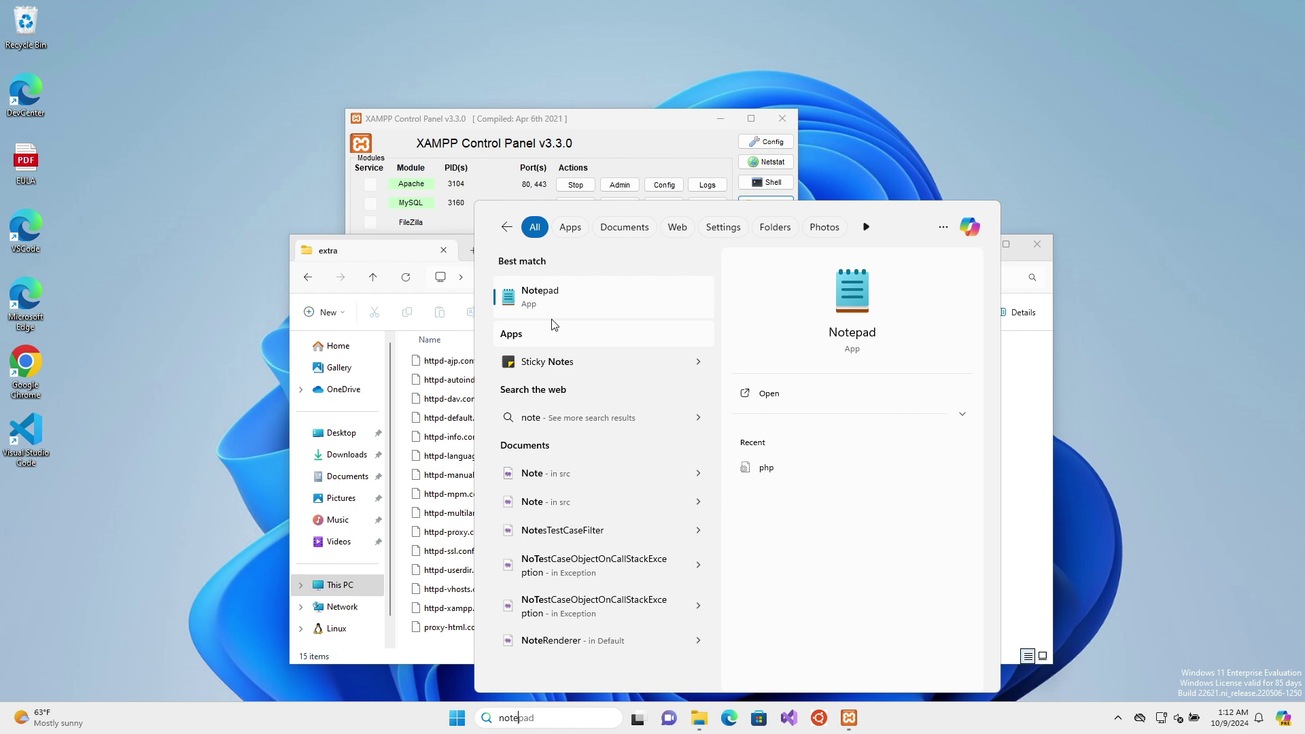
right_click(552, 298)
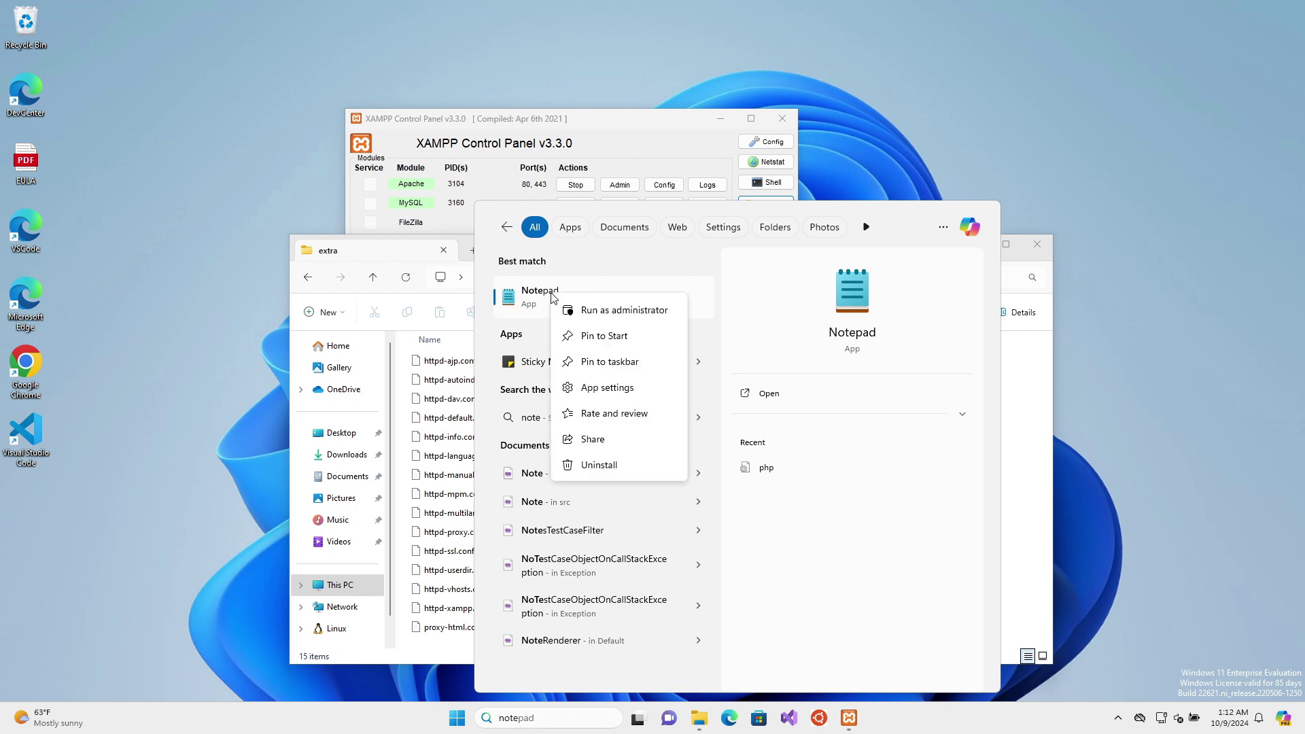
click(579, 312)
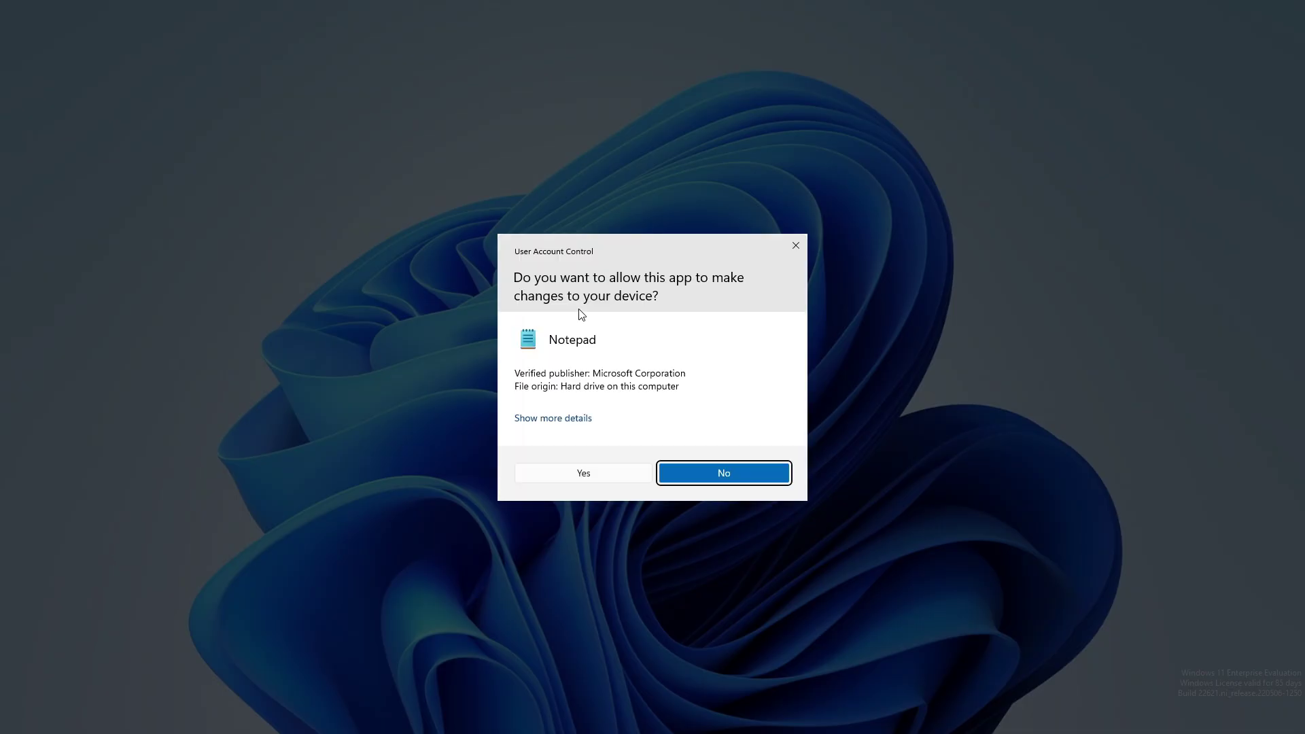
click(587, 476)
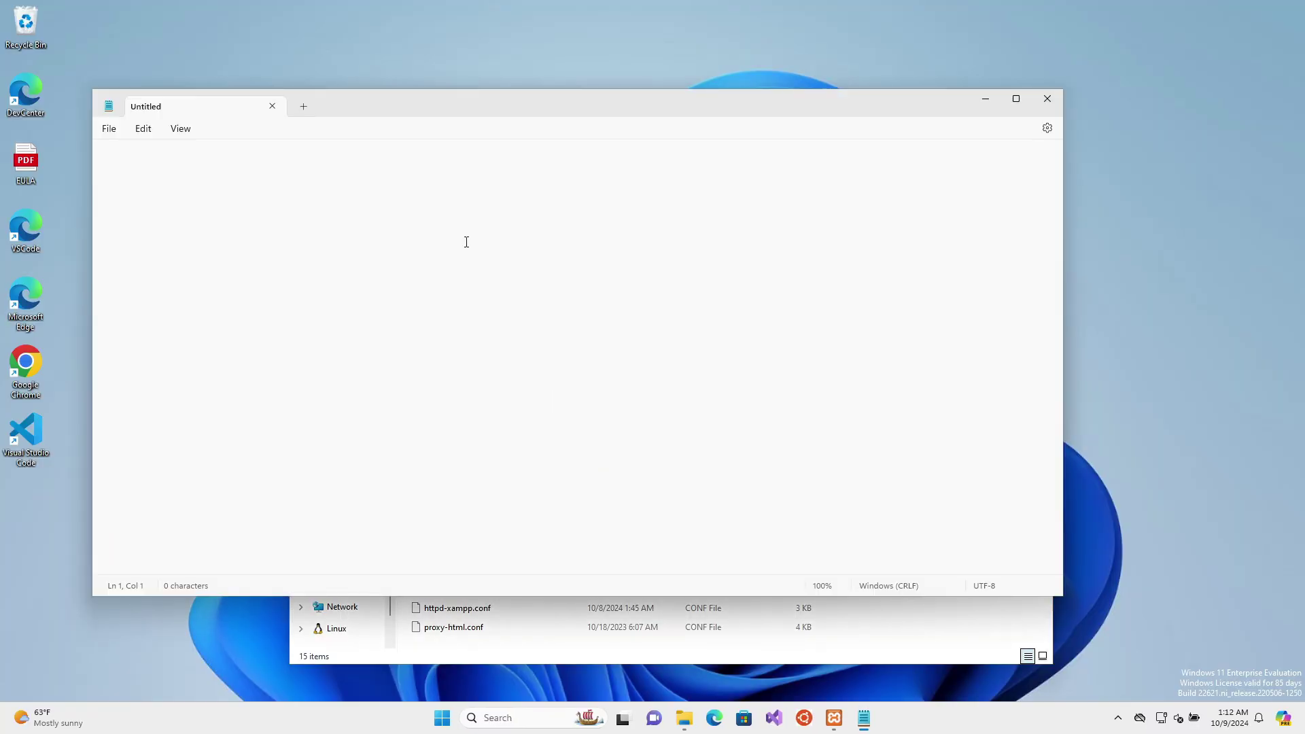
drag(342, 101, 959, 106)
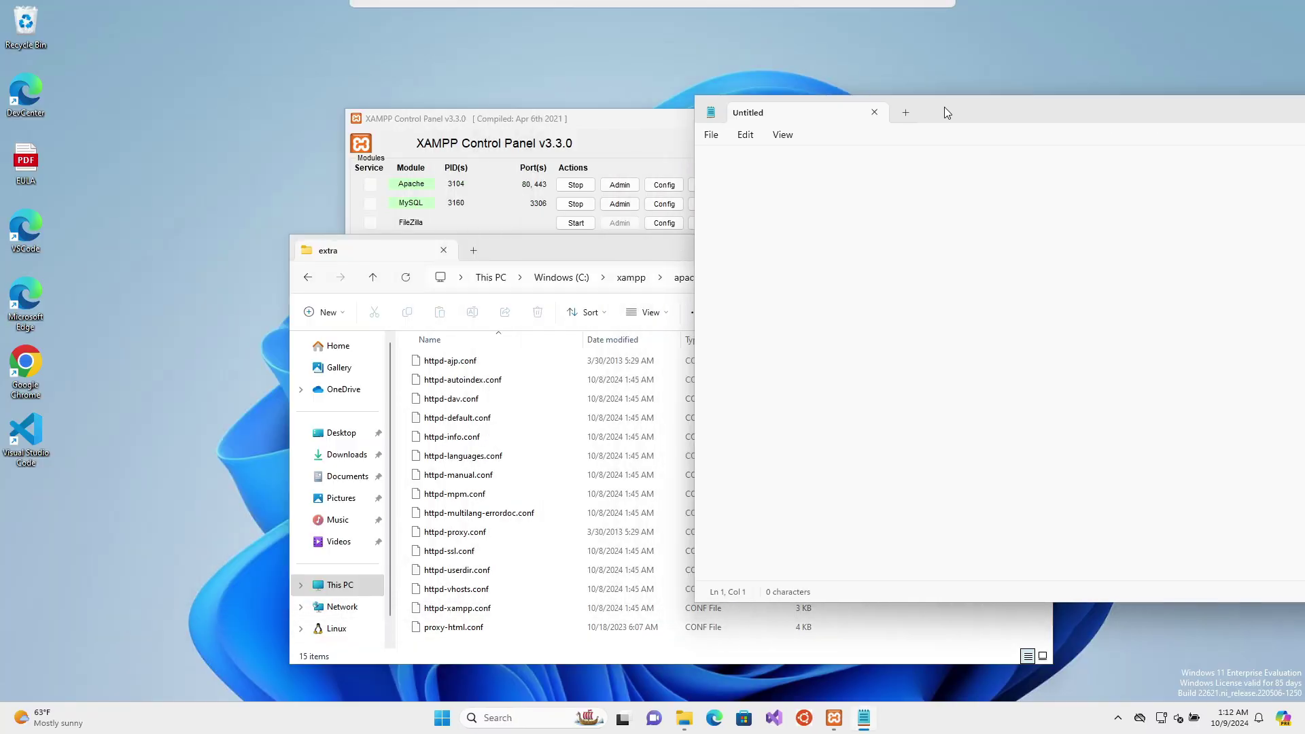
Step: In the Open dialog, go to the extra folder path, show all files, and choose httpd-vhosts.conf
click(725, 134)
click(750, 205)
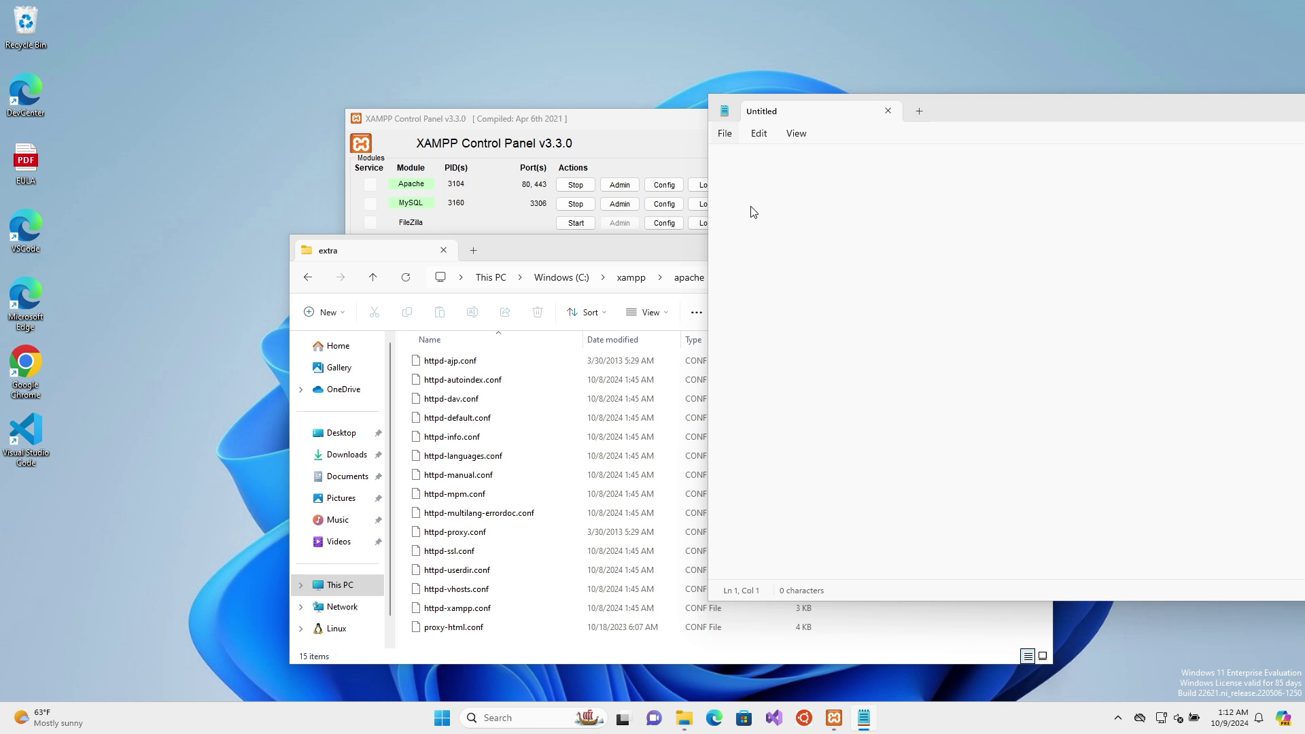
click(566, 245)
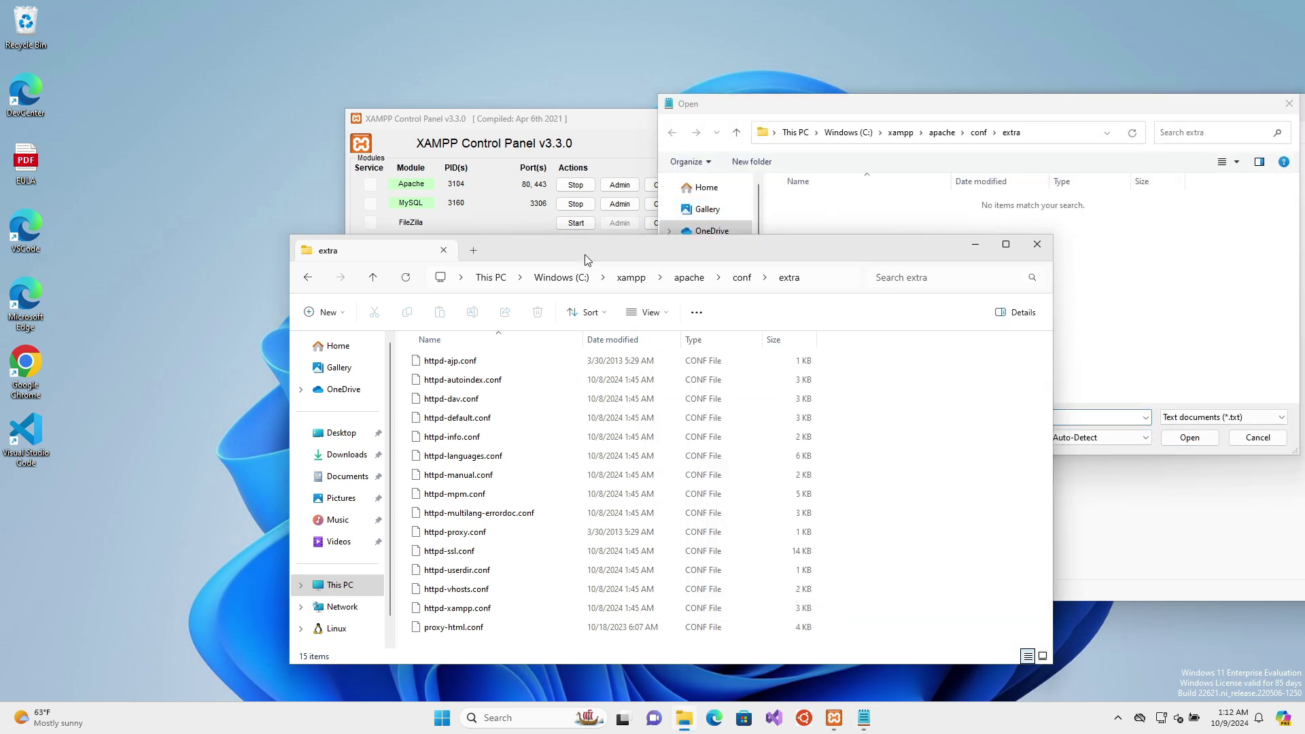
click(836, 283)
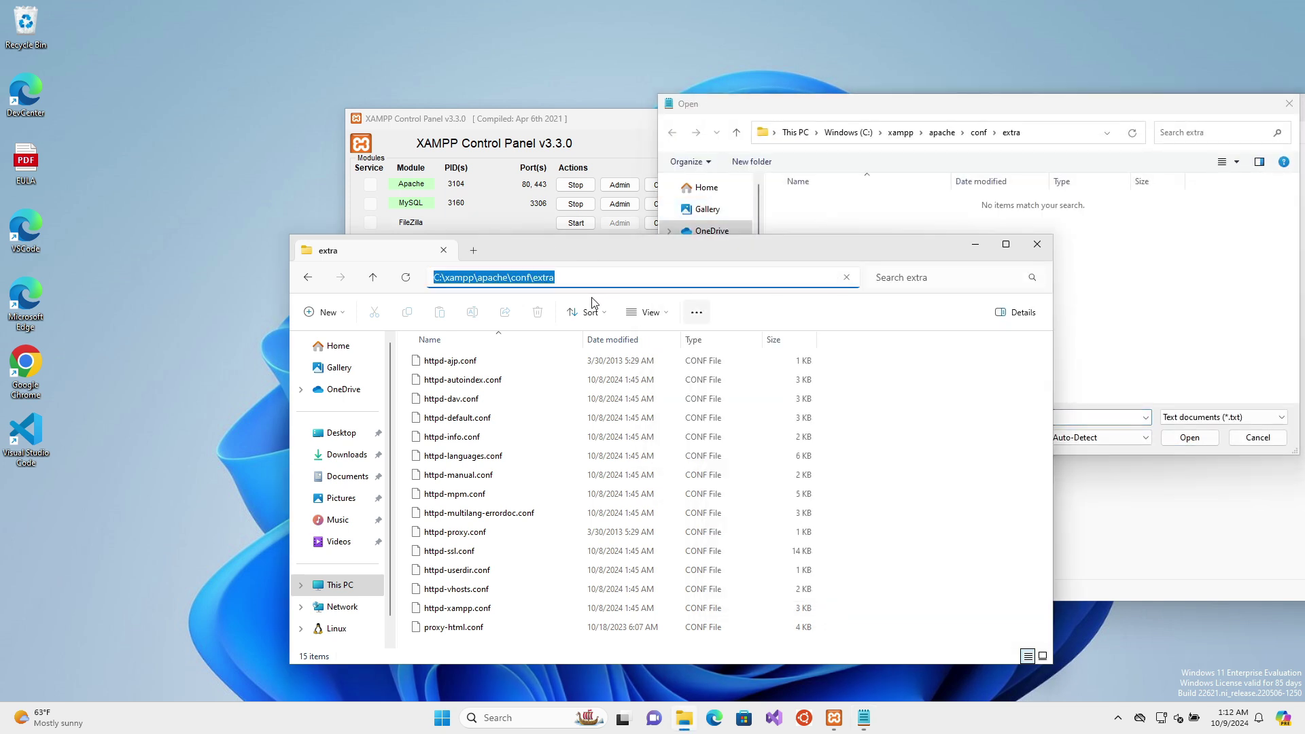
click(1051, 143)
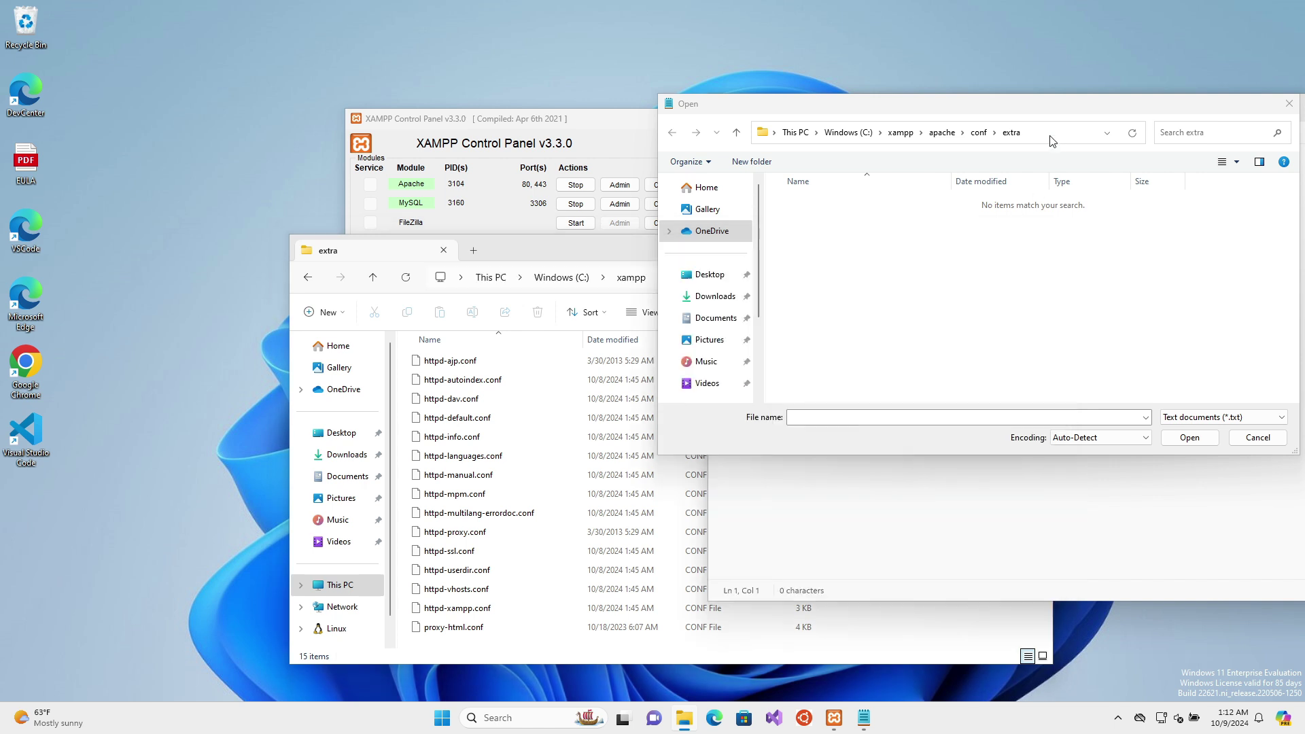
key(ctrl+v)
key(Return)
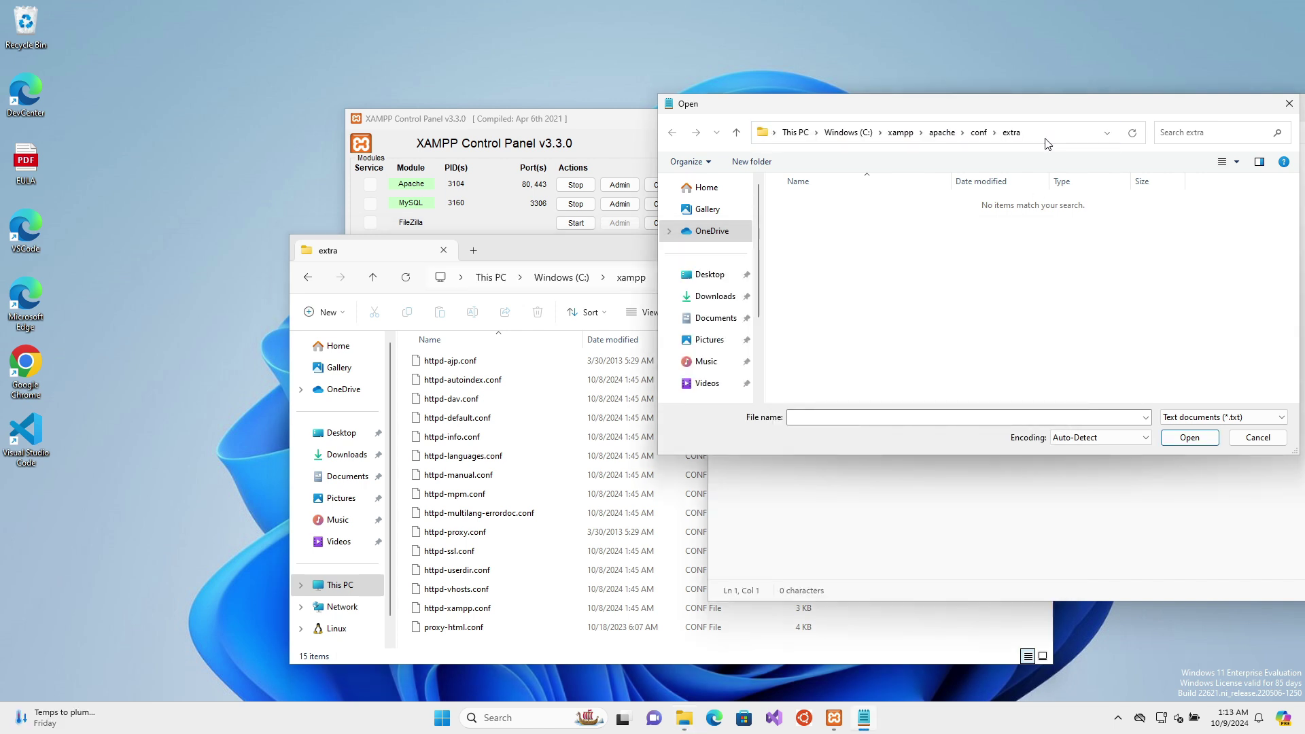
click(976, 413)
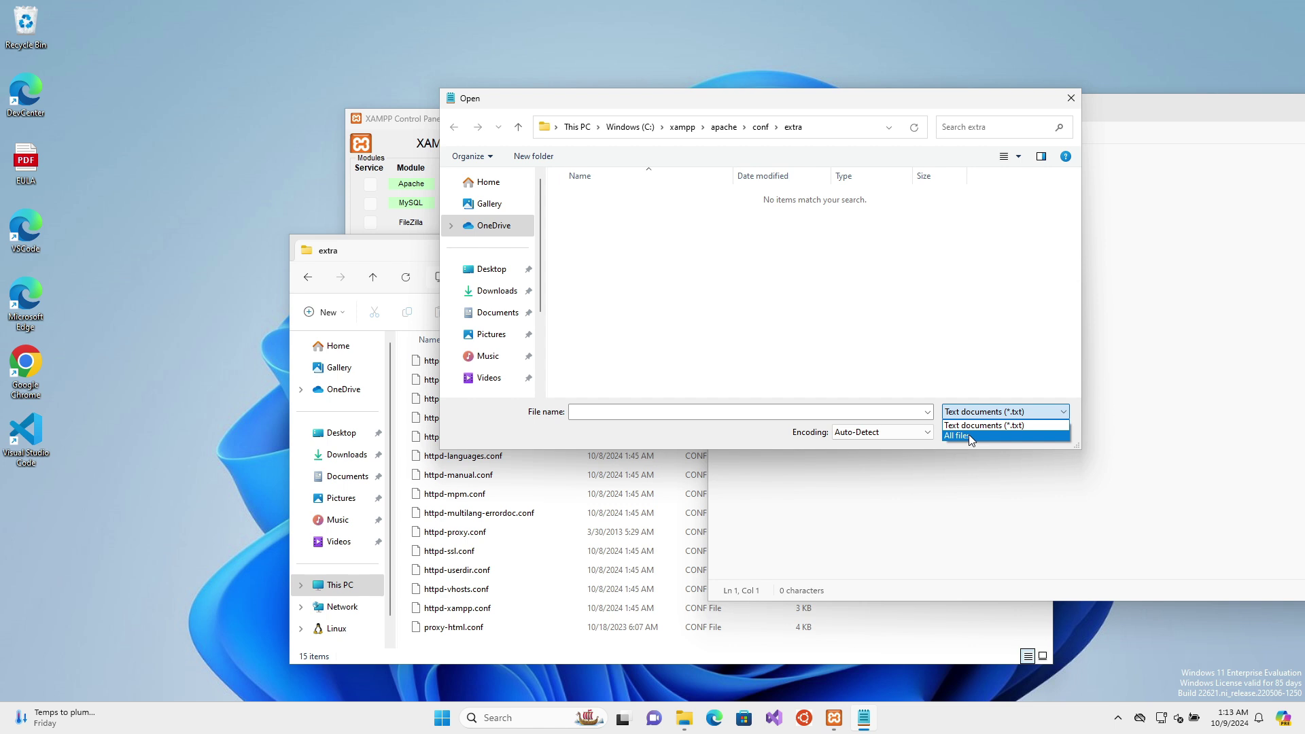
click(972, 437)
mouse_move(1076, 255)
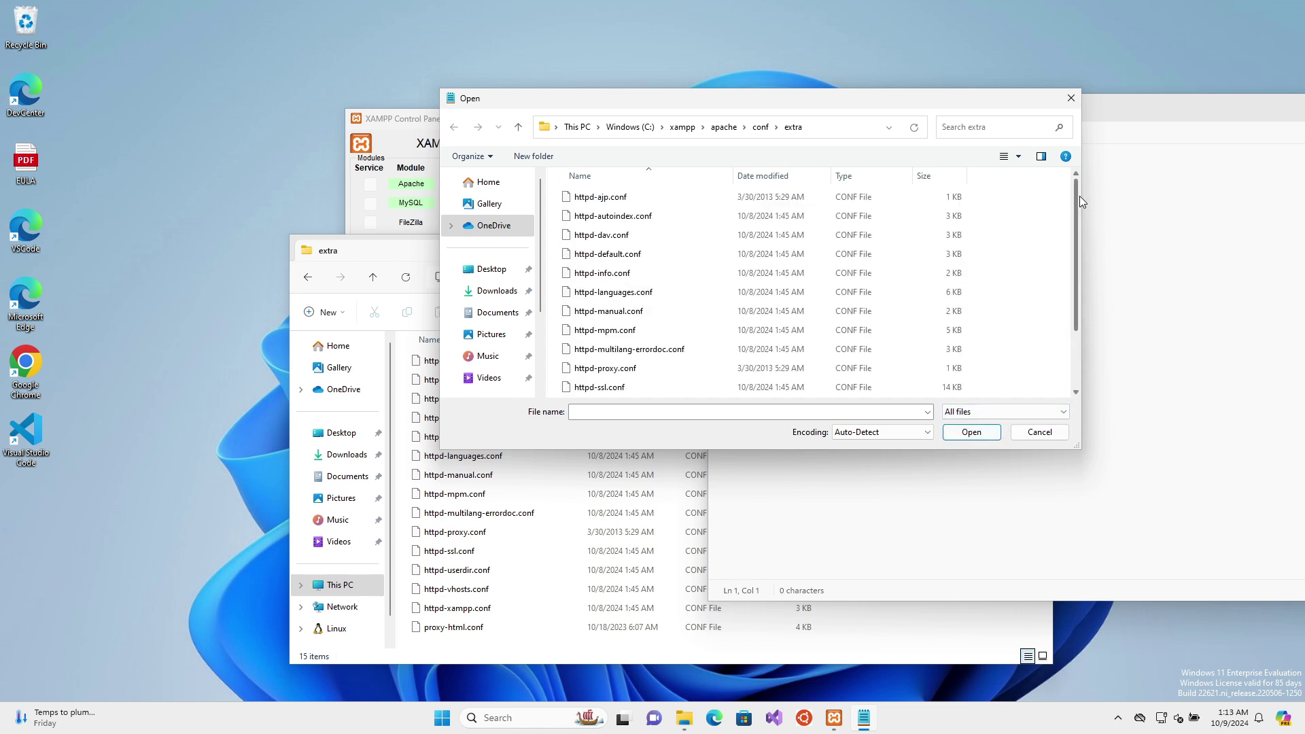
drag(1077, 187, 1080, 250)
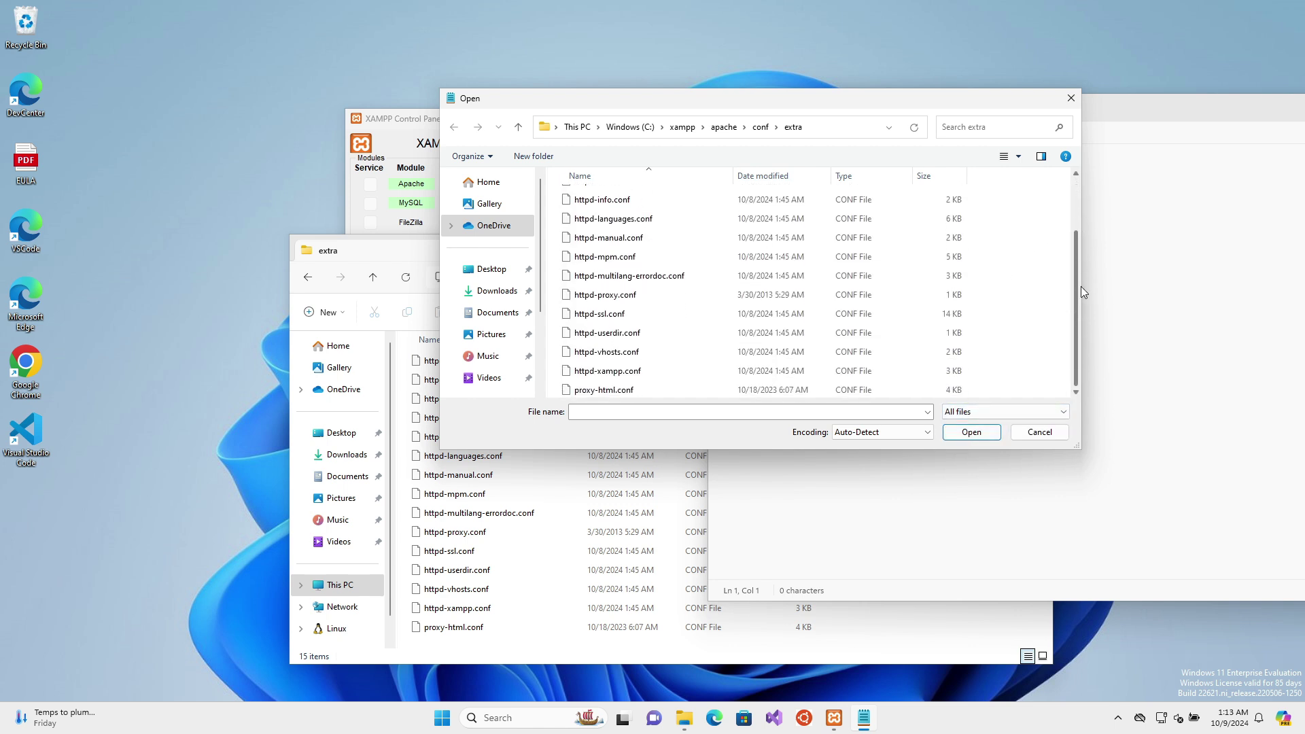
click(629, 353)
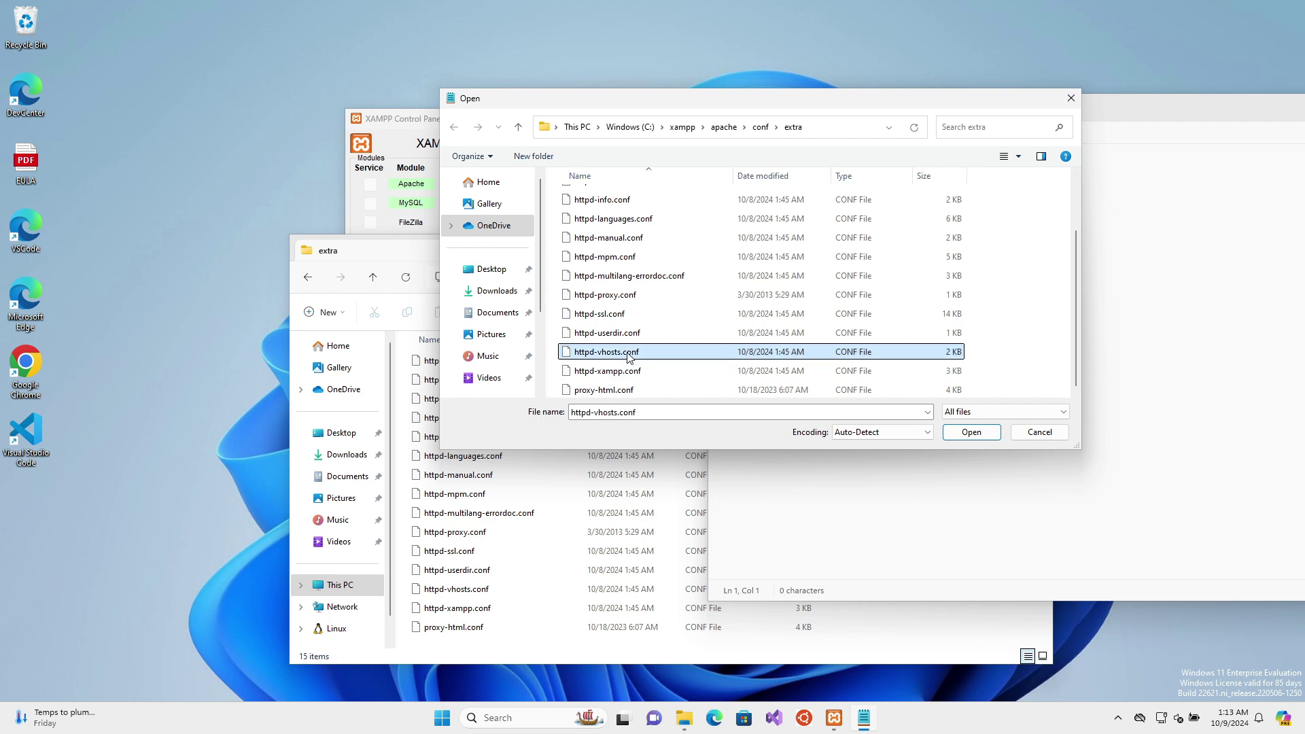
Step: Open httpd-vhosts.conf and paste a yourdomain.test VirtualHost block at its end
click(971, 431)
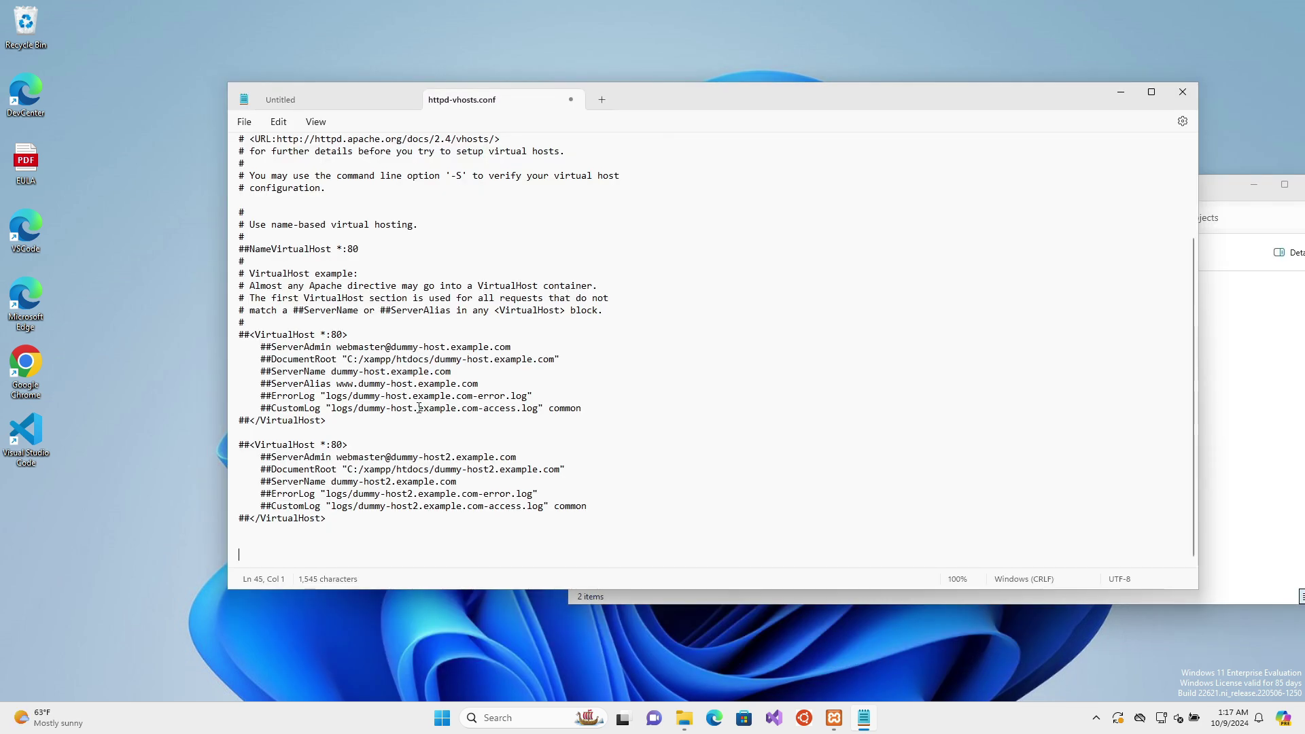
text(<VirtualHost *:80>     ServerName yourdomain.test     ServerAlias yourdomain.test www.yourdomain.test      DocumentRoot "C:\Users\User\Projects\example-app\public"      <Directory "C:\Users\User\Projects\example-app\public">         Options Indexes FollowSymLinks         AllowOverride All         Require all granted     </Directory> </VirtualHost>)
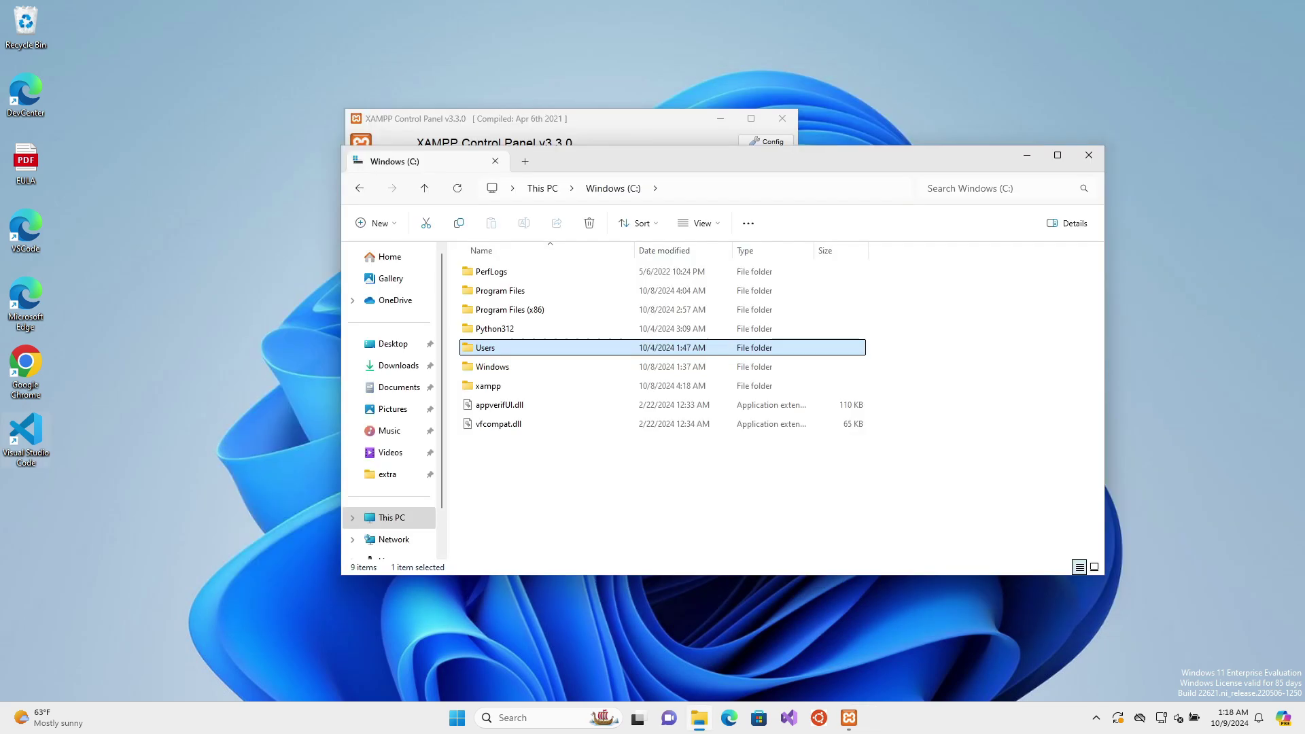
Step: Navigate through Windows\System32\drivers\etc and select the hosts file
double_click(499, 366)
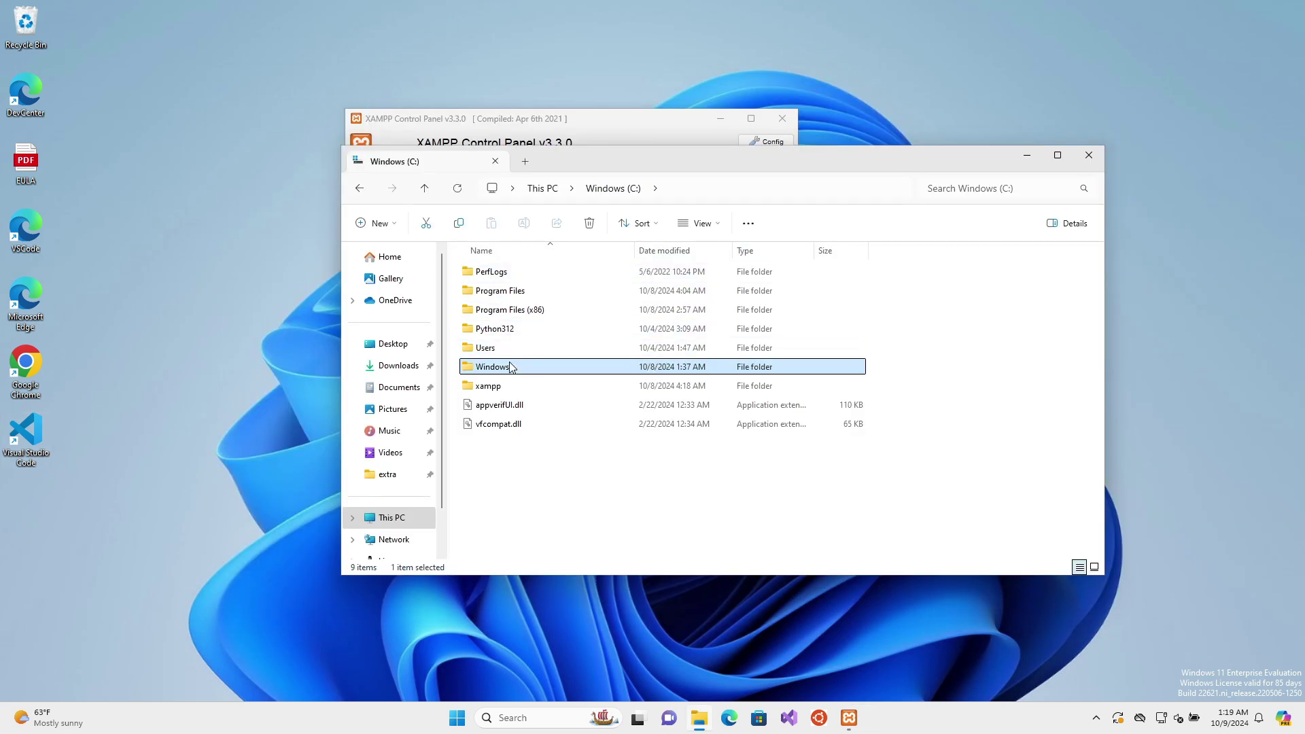
double_click(510, 403)
scroll(510, 402, down, 3)
double_click(510, 399)
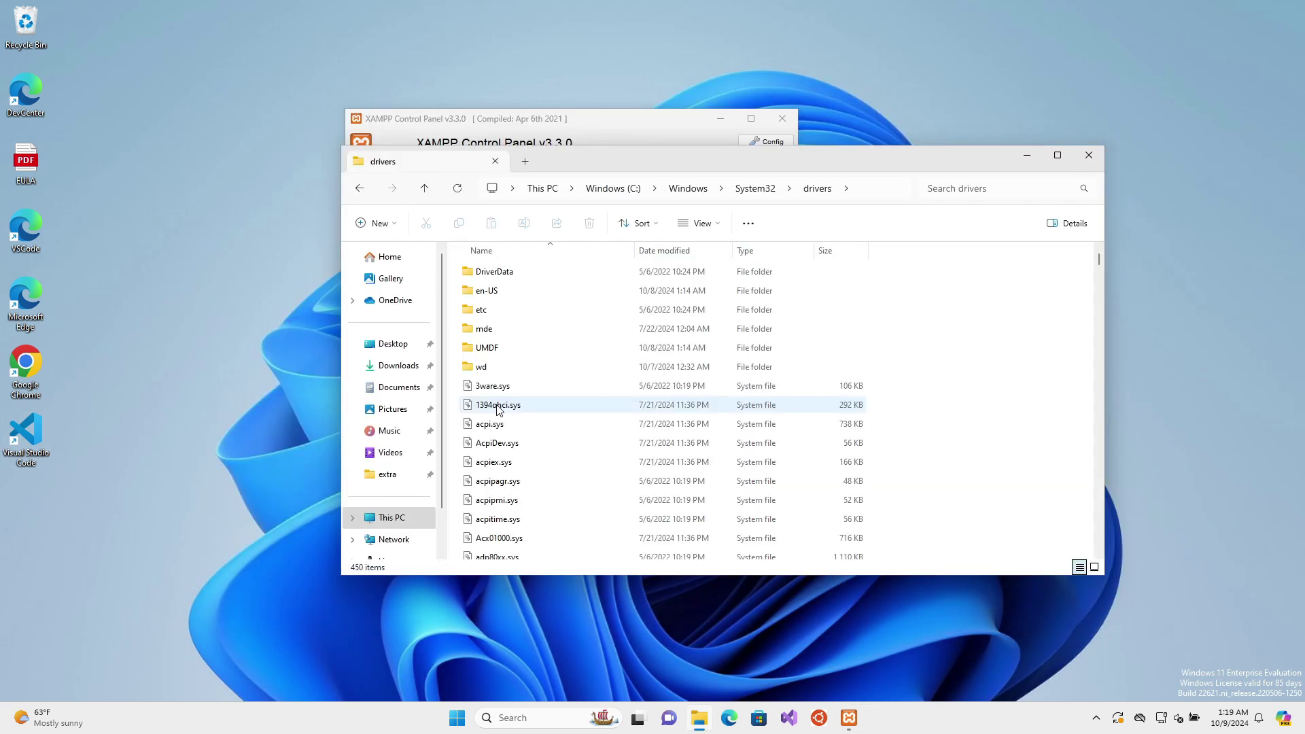
double_click(516, 312)
click(509, 275)
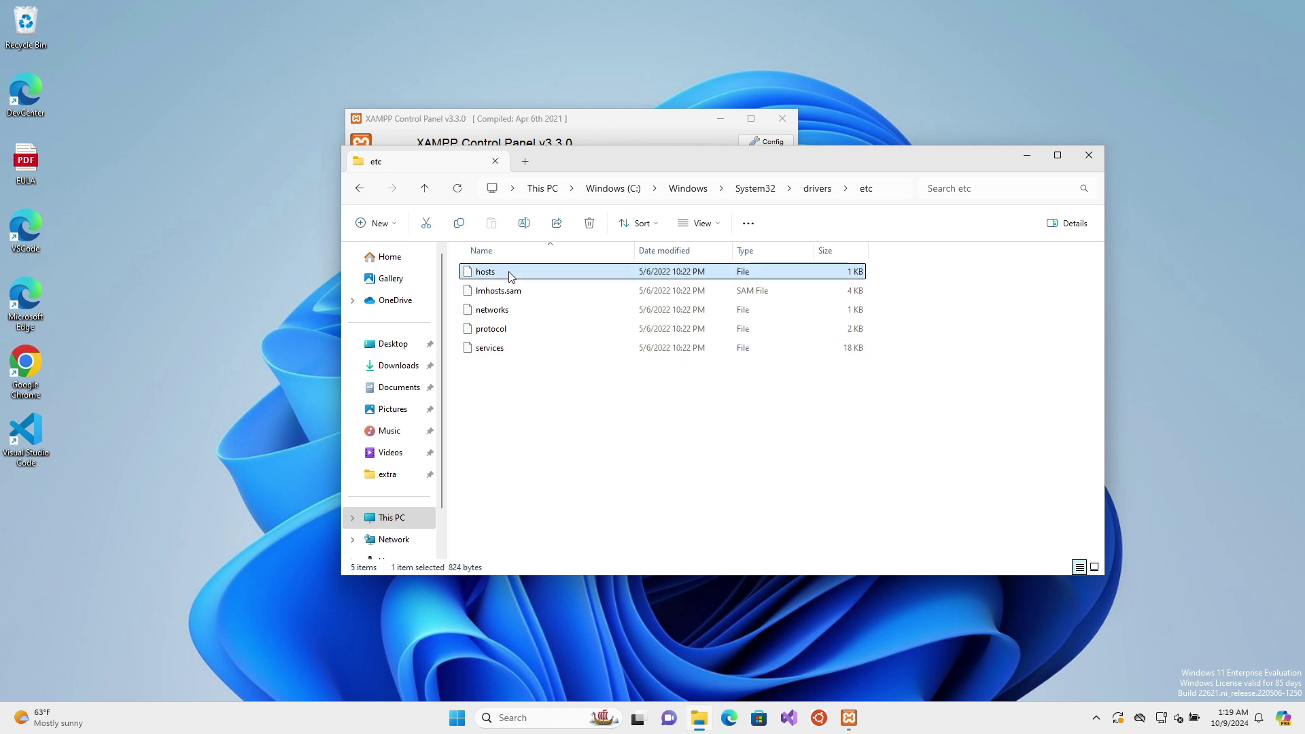
Step: Launch Notepad as administrator and move it aside to uncover Explorer
click(531, 717)
text(notepad)
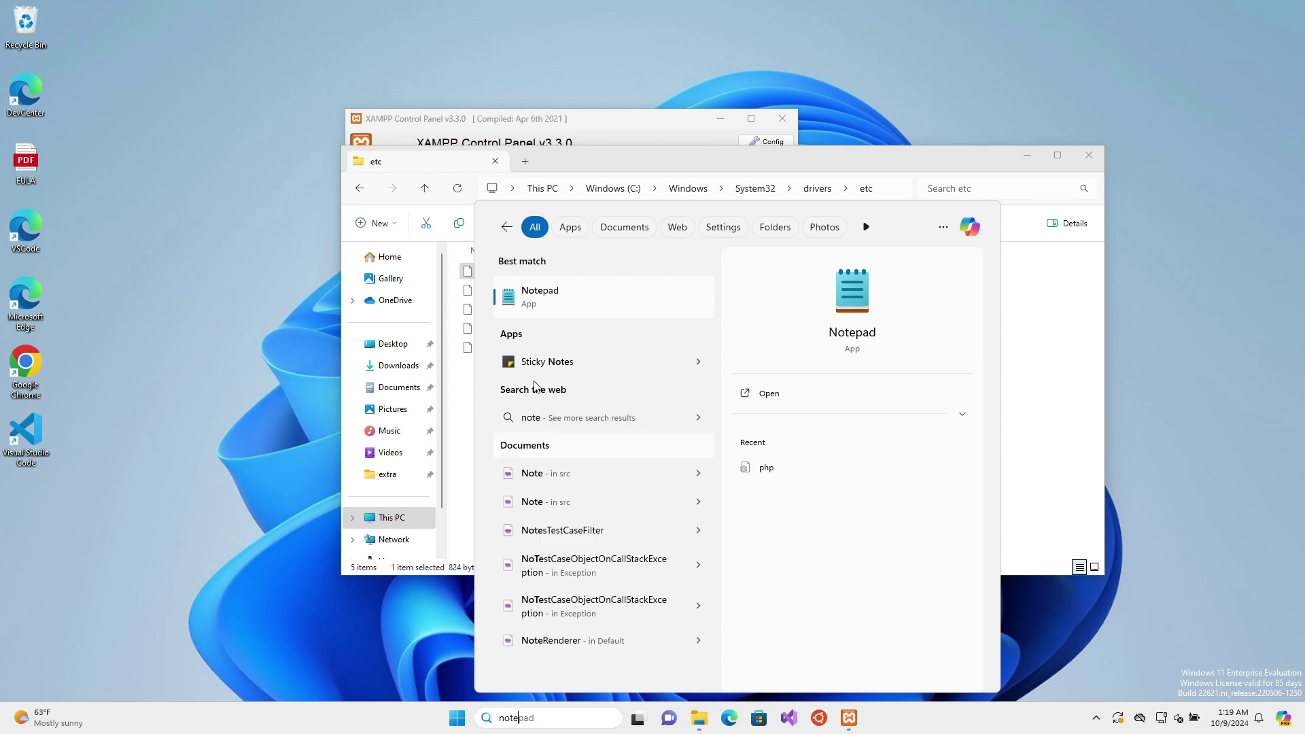
right_click(594, 296)
click(612, 316)
click(714, 473)
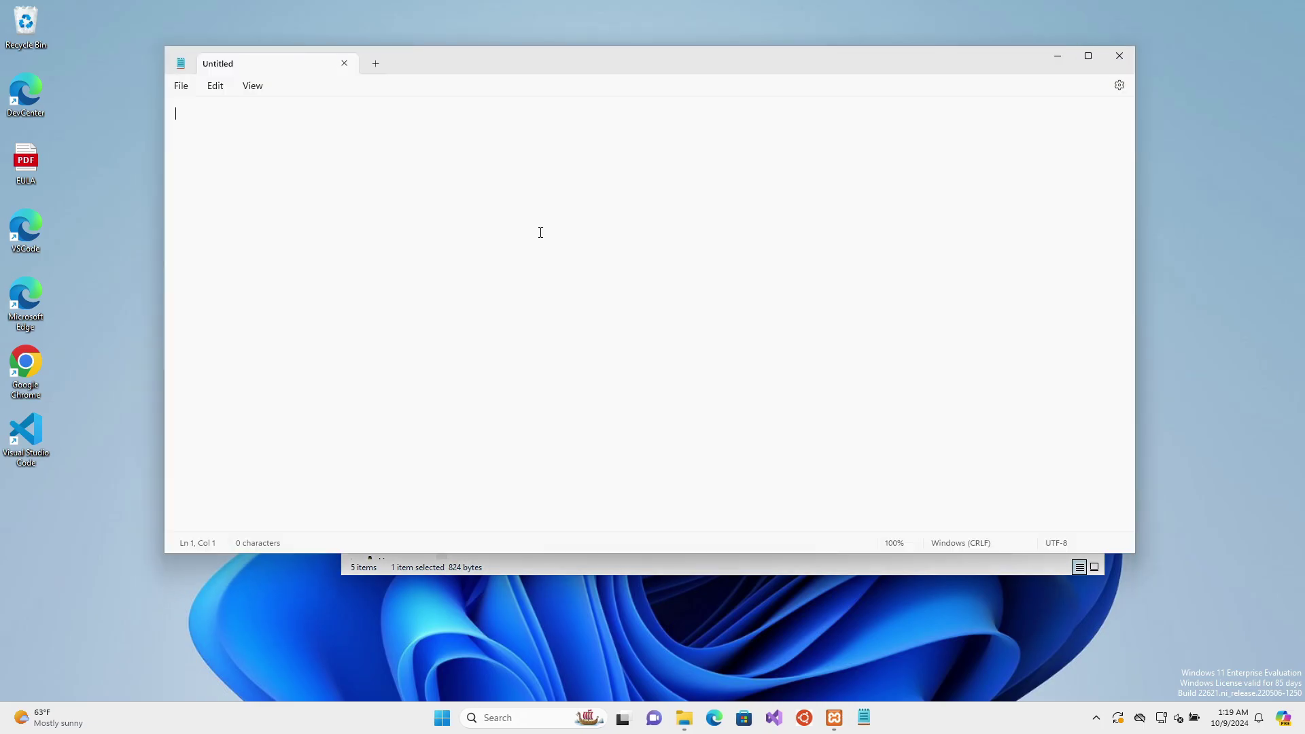
drag(431, 82, 937, 193)
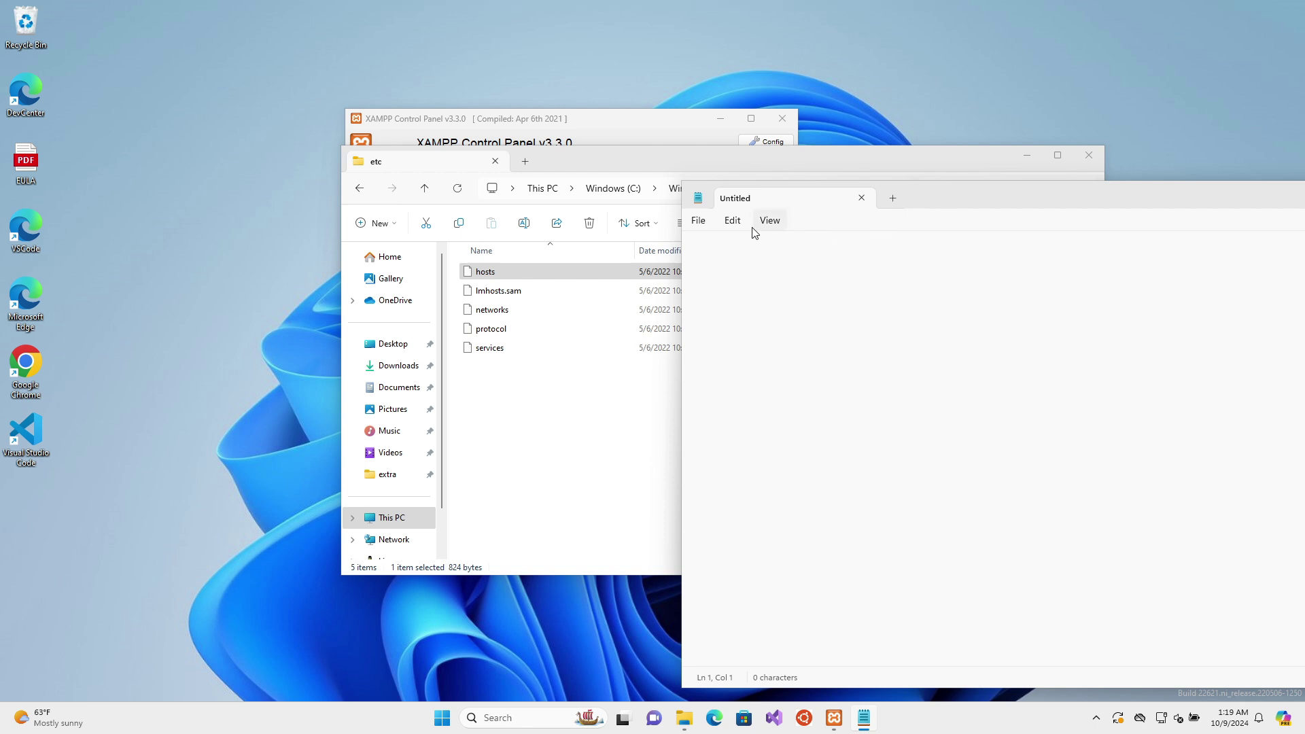
Step: In the Open dialog, jump to the copied etc folder path
click(701, 223)
click(720, 290)
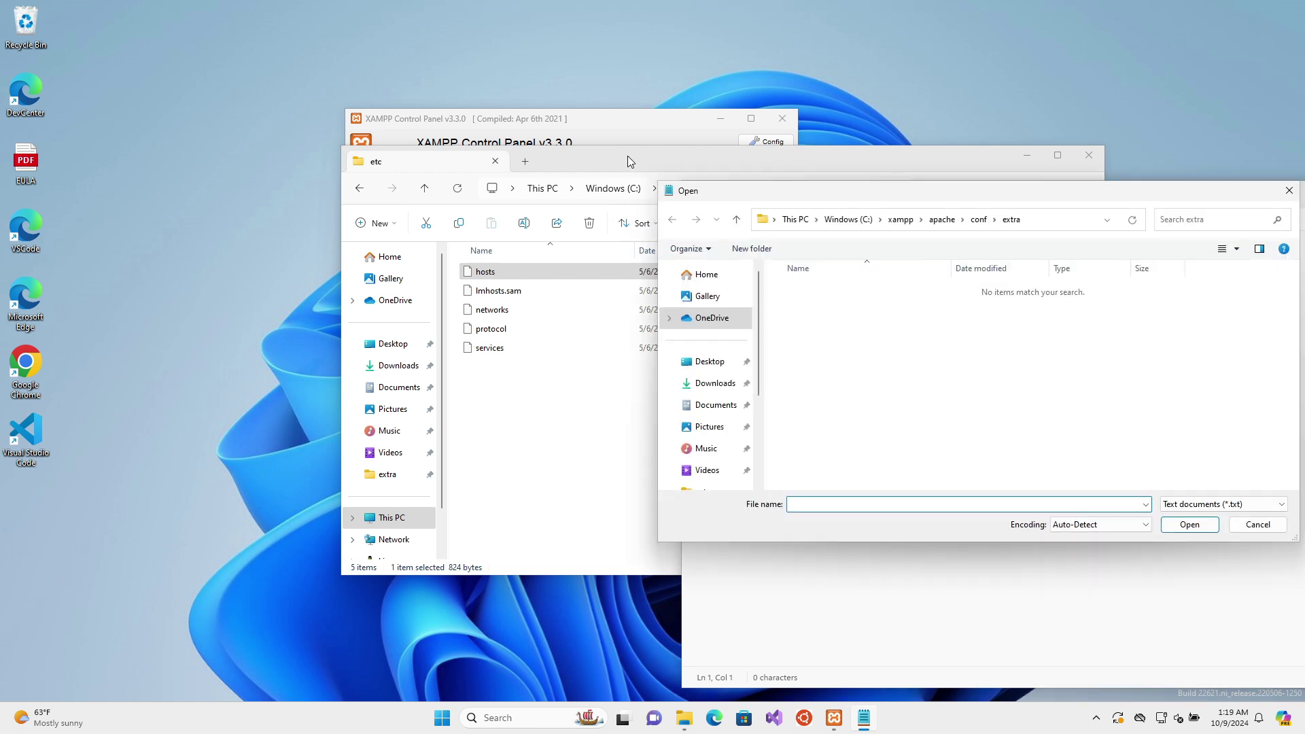
drag(627, 157, 513, 157)
click(776, 190)
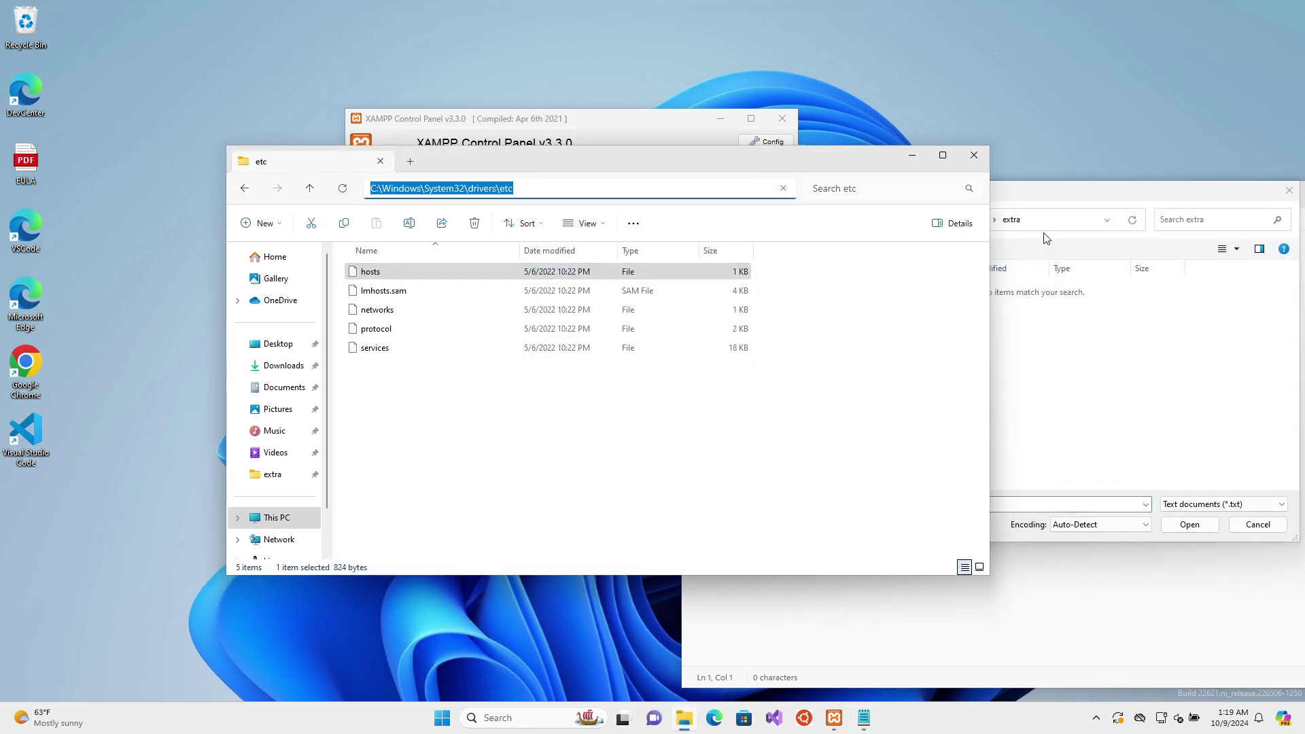
click(1037, 306)
click(1039, 216)
text(C:\Windows\System32\drivers\etc)
key(Return)
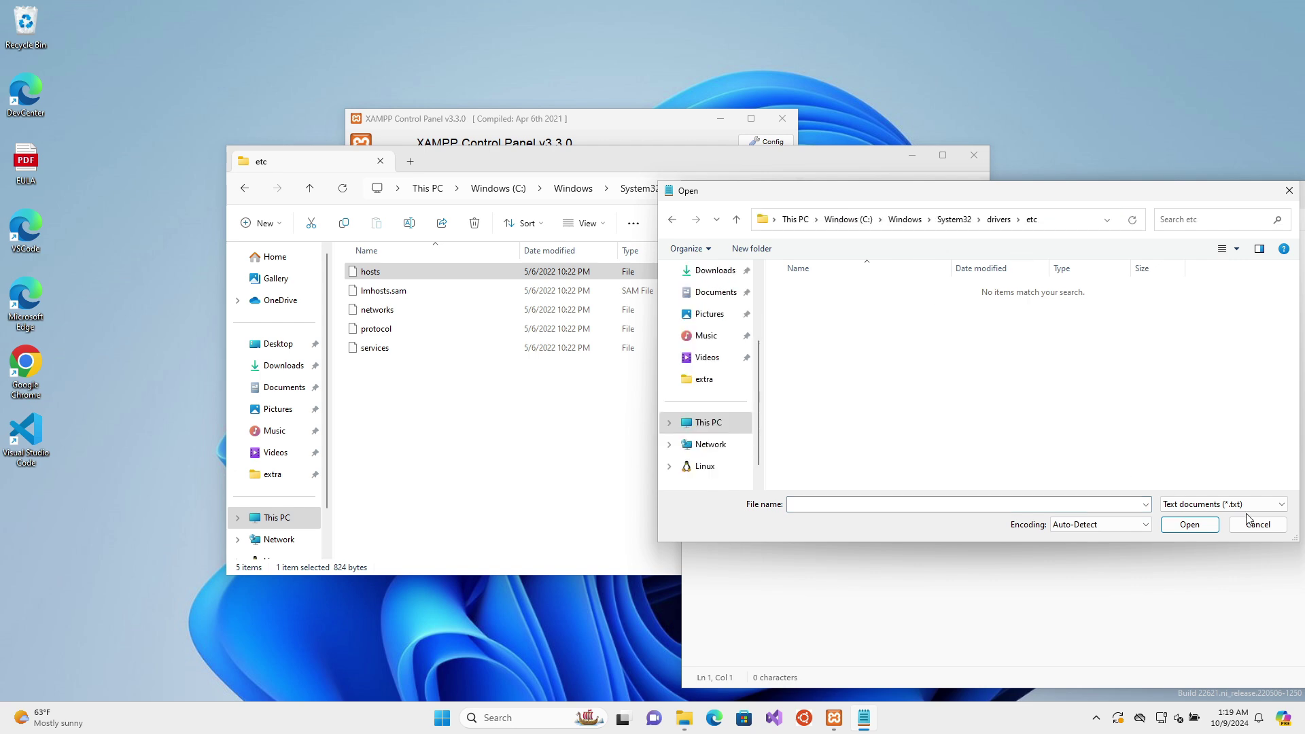
Step: Show all file types and open the hosts file
click(1243, 506)
click(1193, 526)
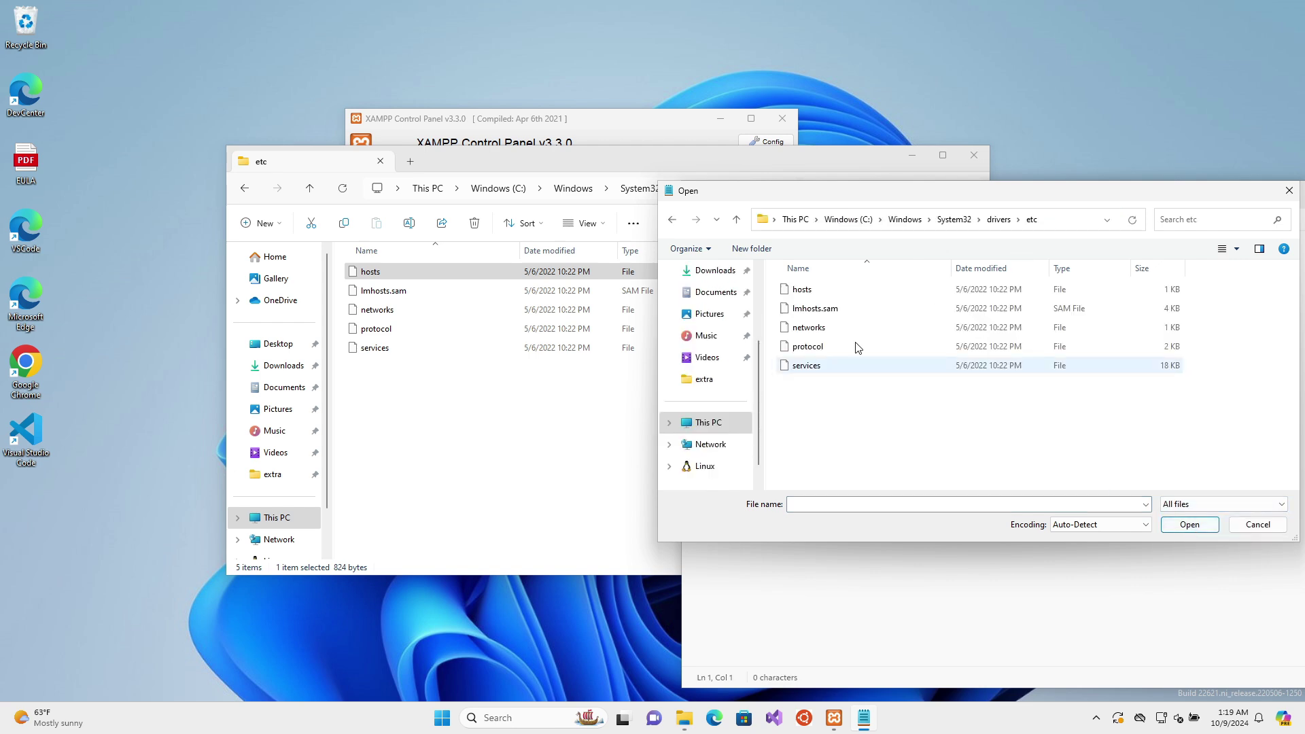
click(813, 293)
click(1184, 527)
text(127.0.0.)
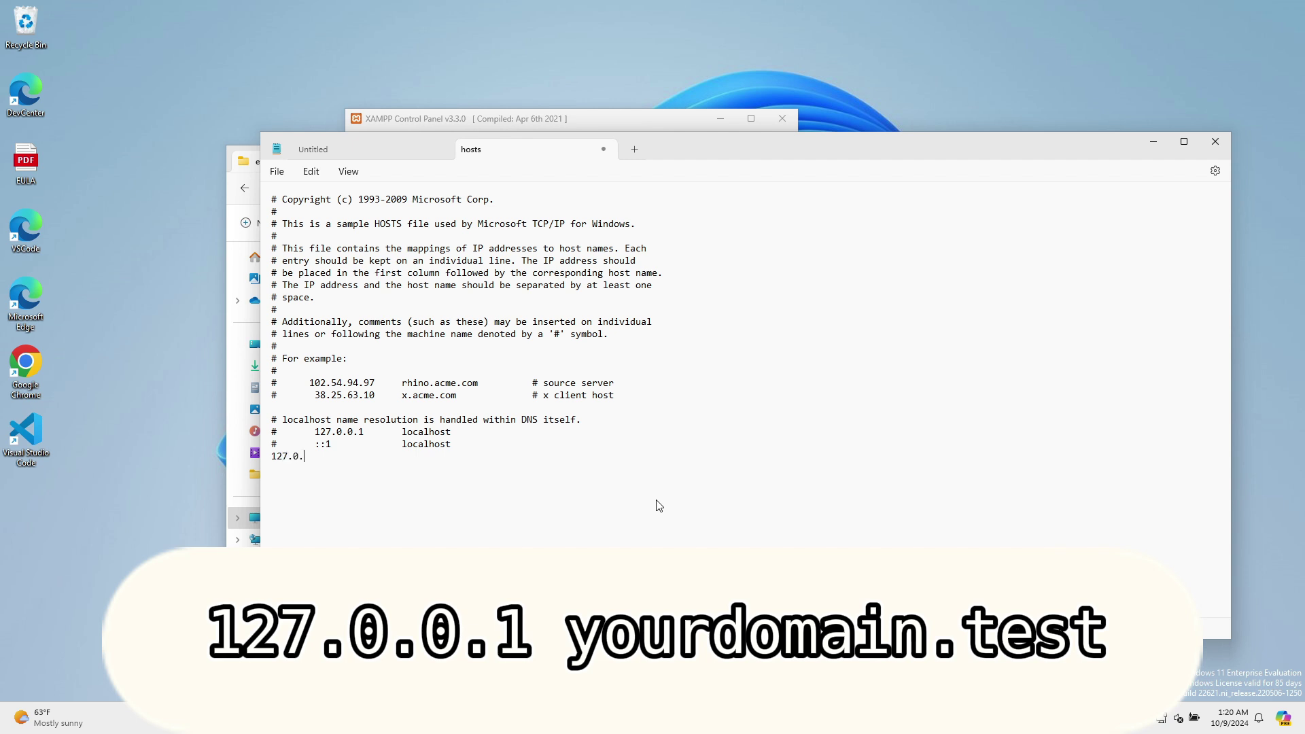
text(1 )
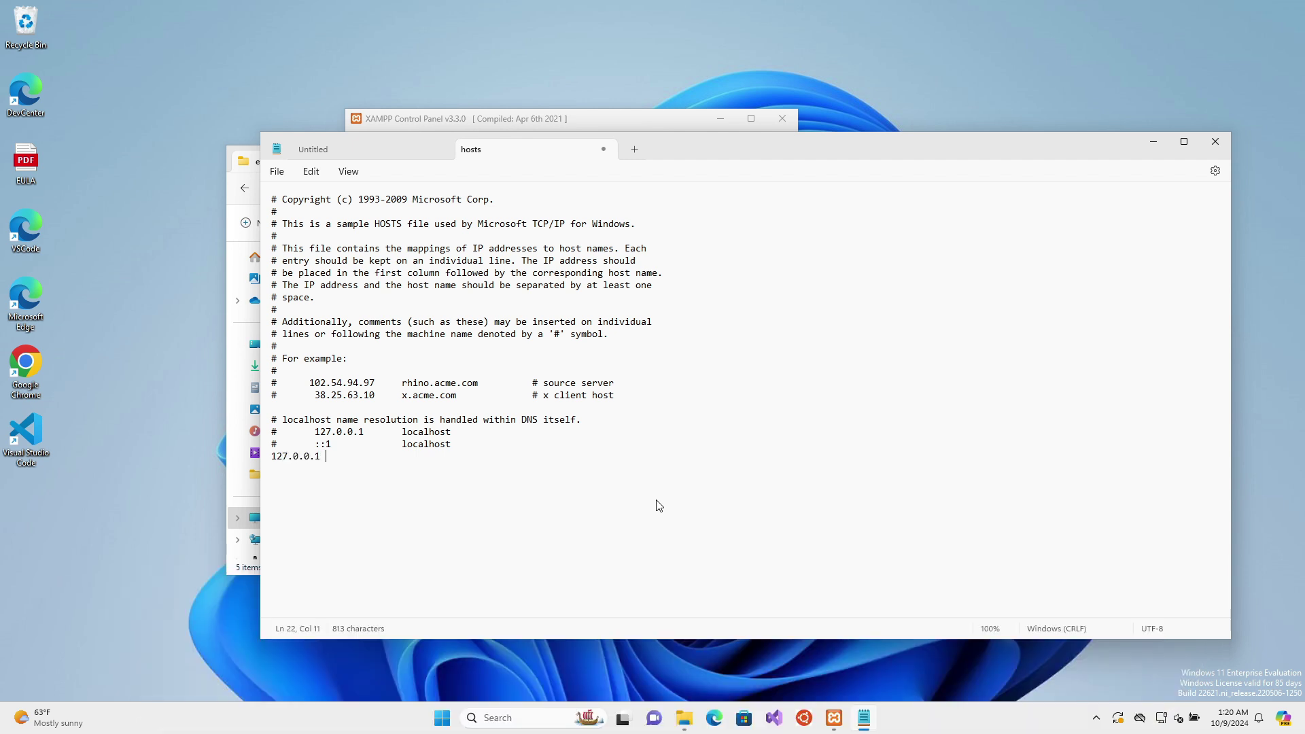
text(yourdomain.test)
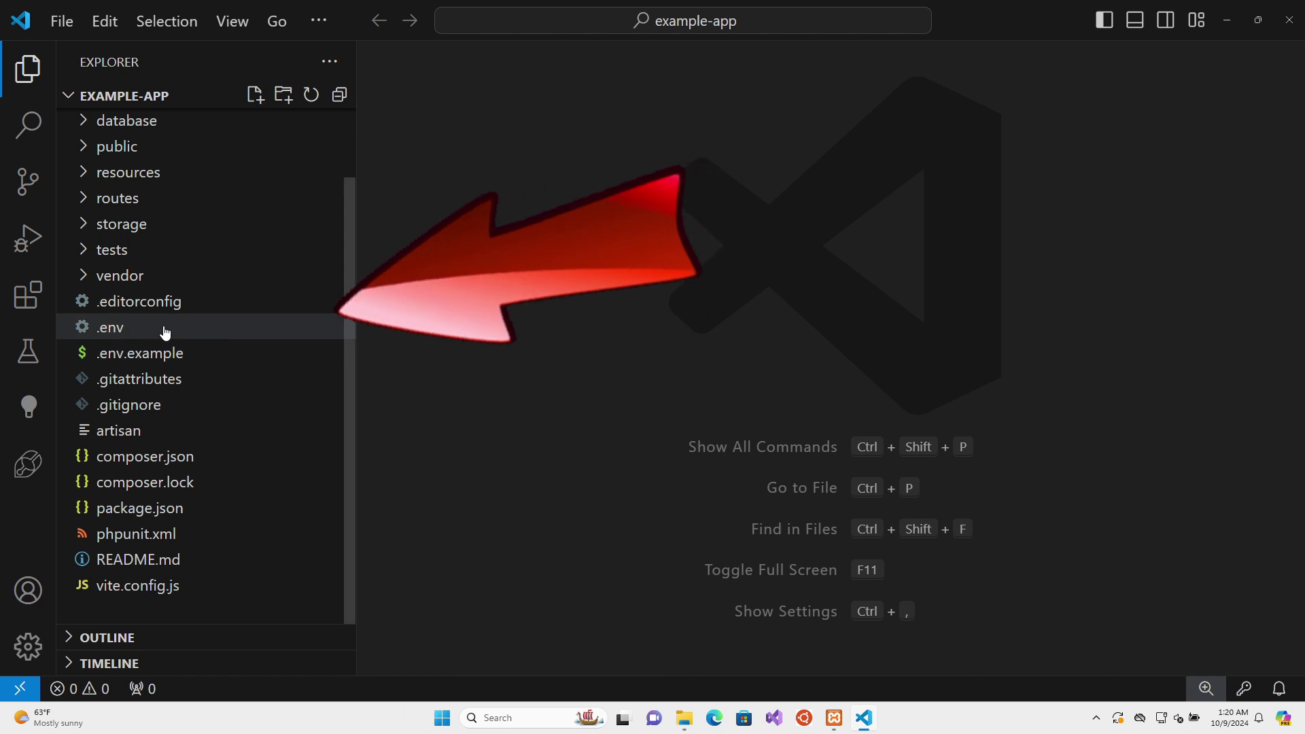
Step: Open the example-app .env file and select localhost in the APP_URL value
click(107, 328)
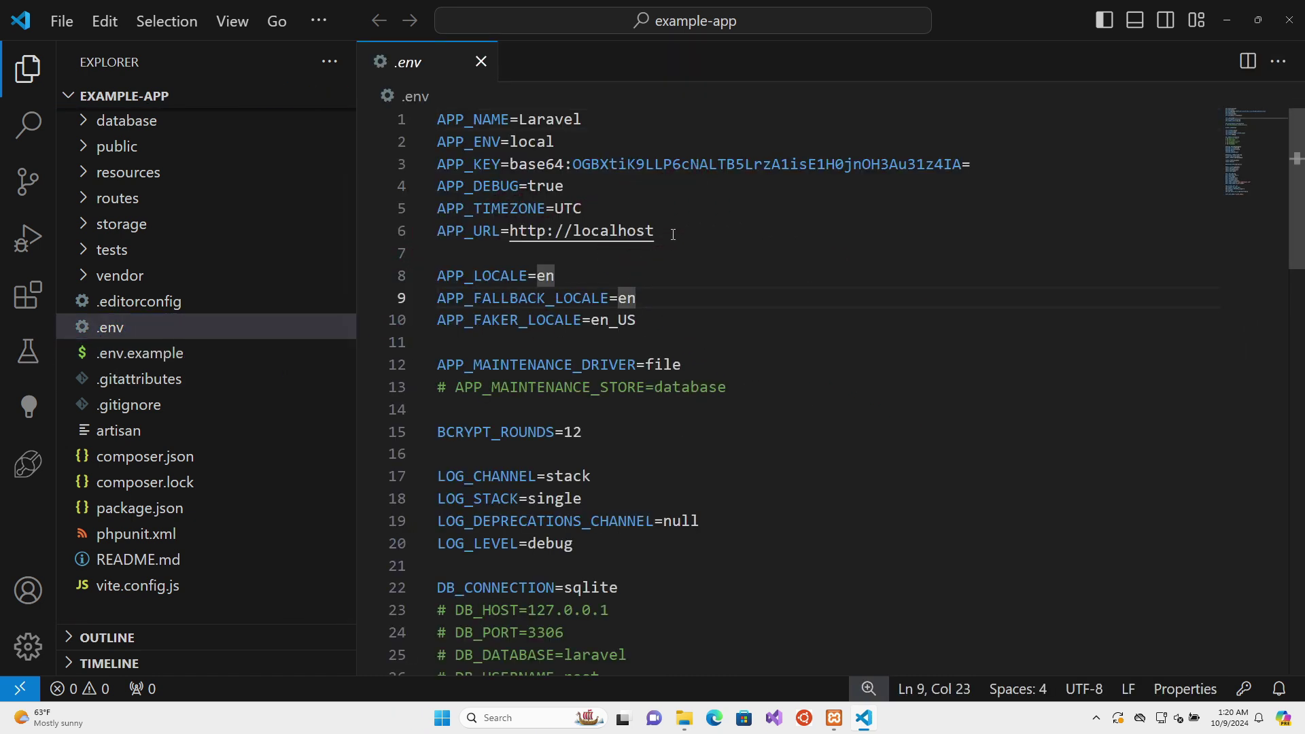
drag(654, 230, 574, 232)
text(yourdo)
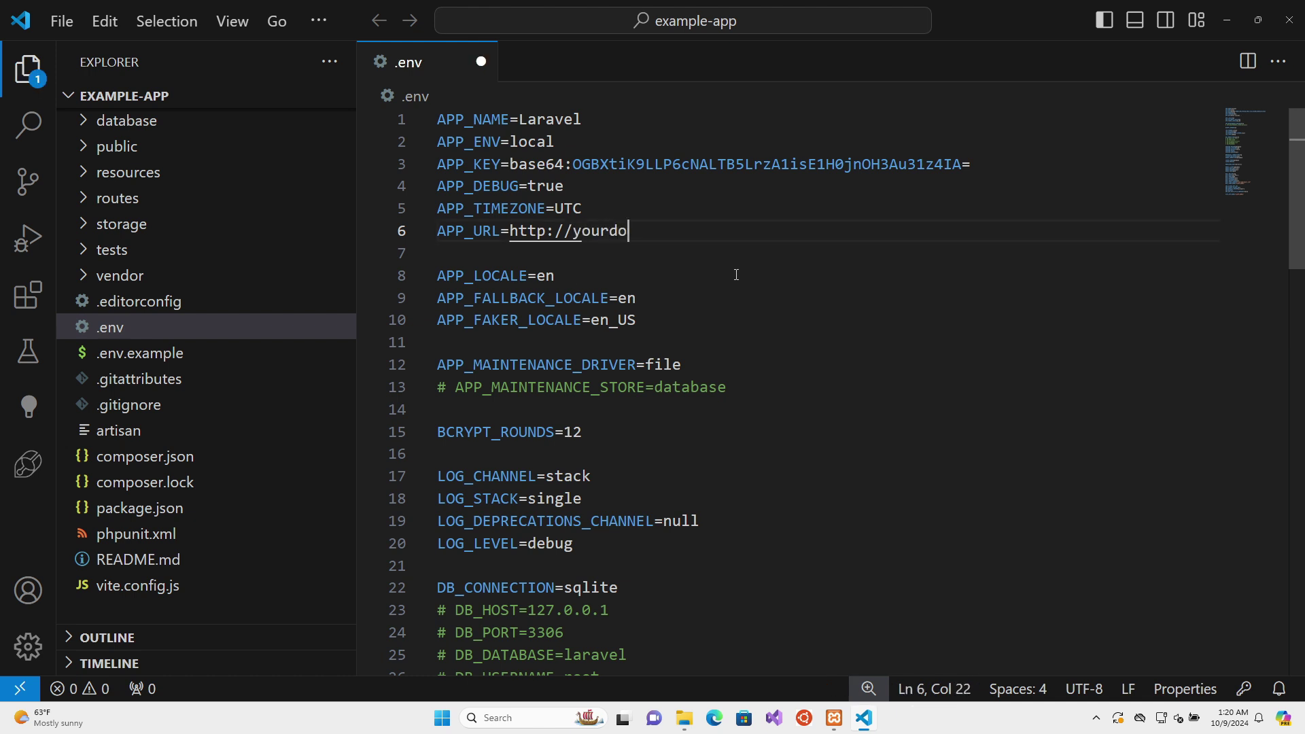
text(main.test)
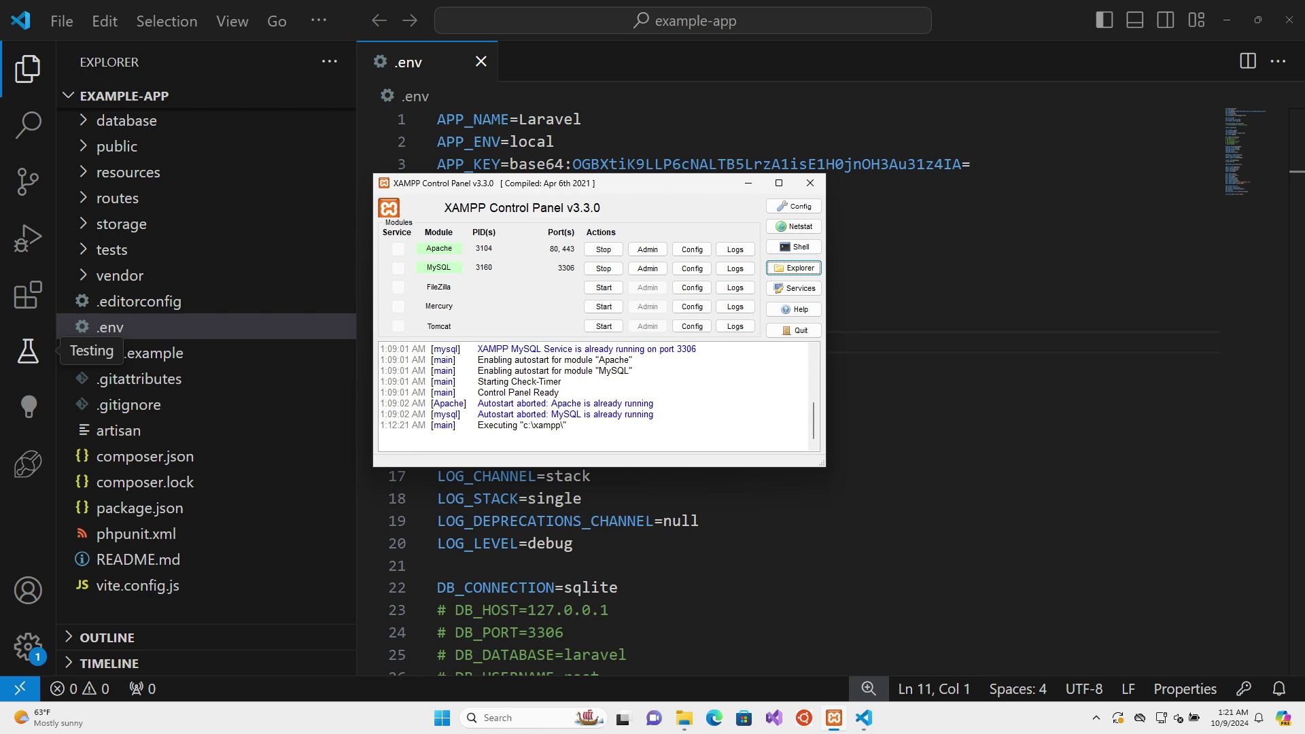
Step: Stop Apache, approve the administrator prompt, and start Apache again
click(604, 249)
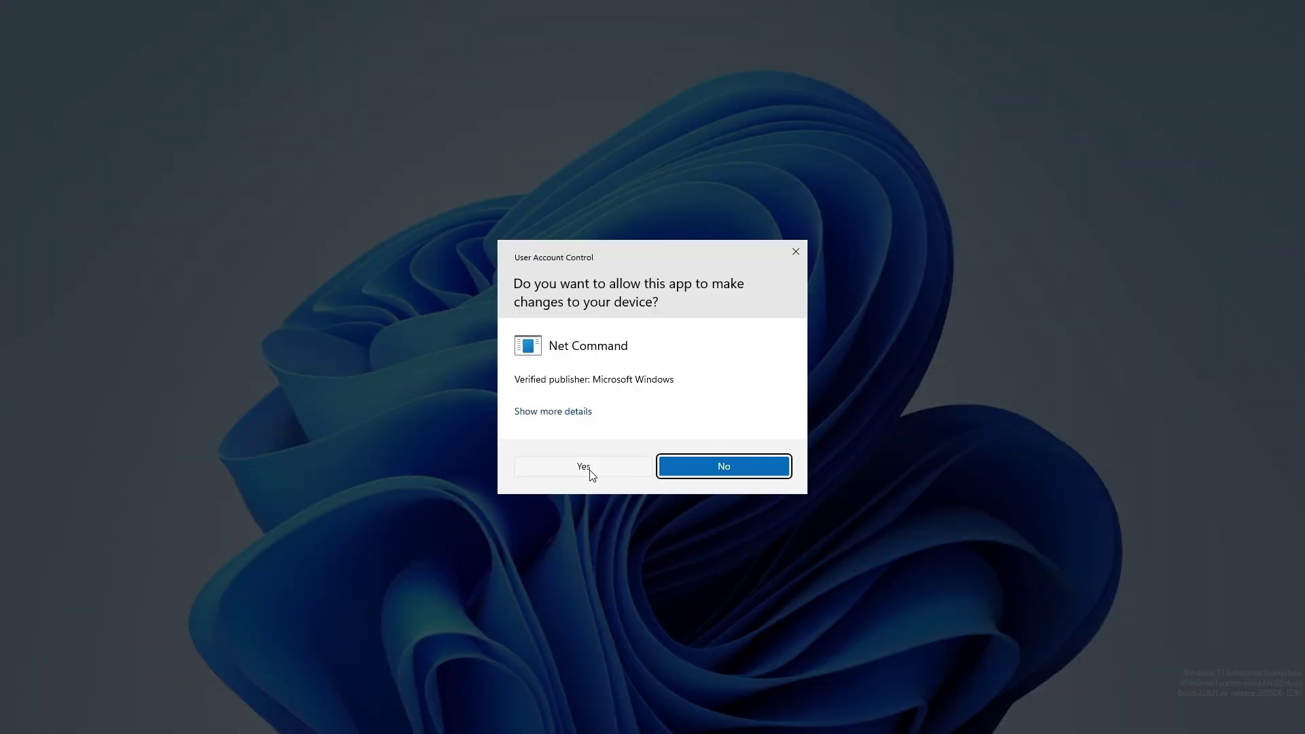
click(589, 469)
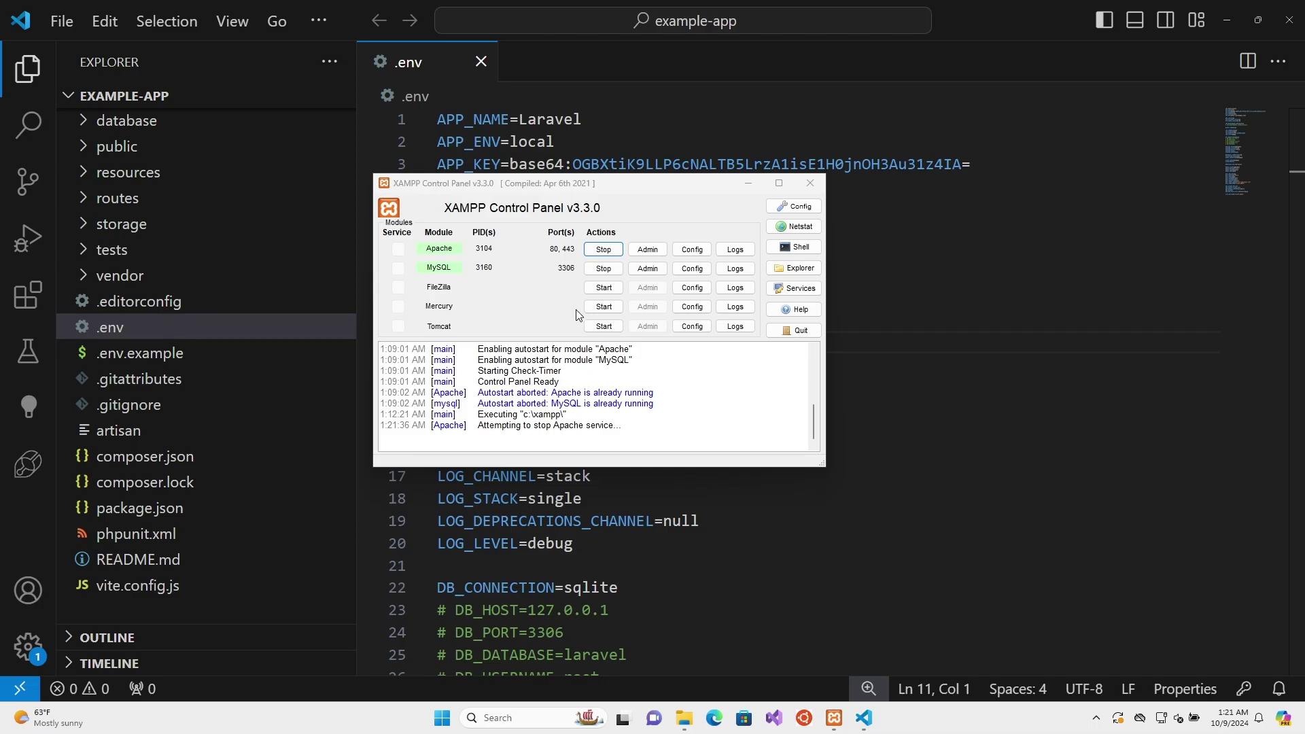
click(604, 249)
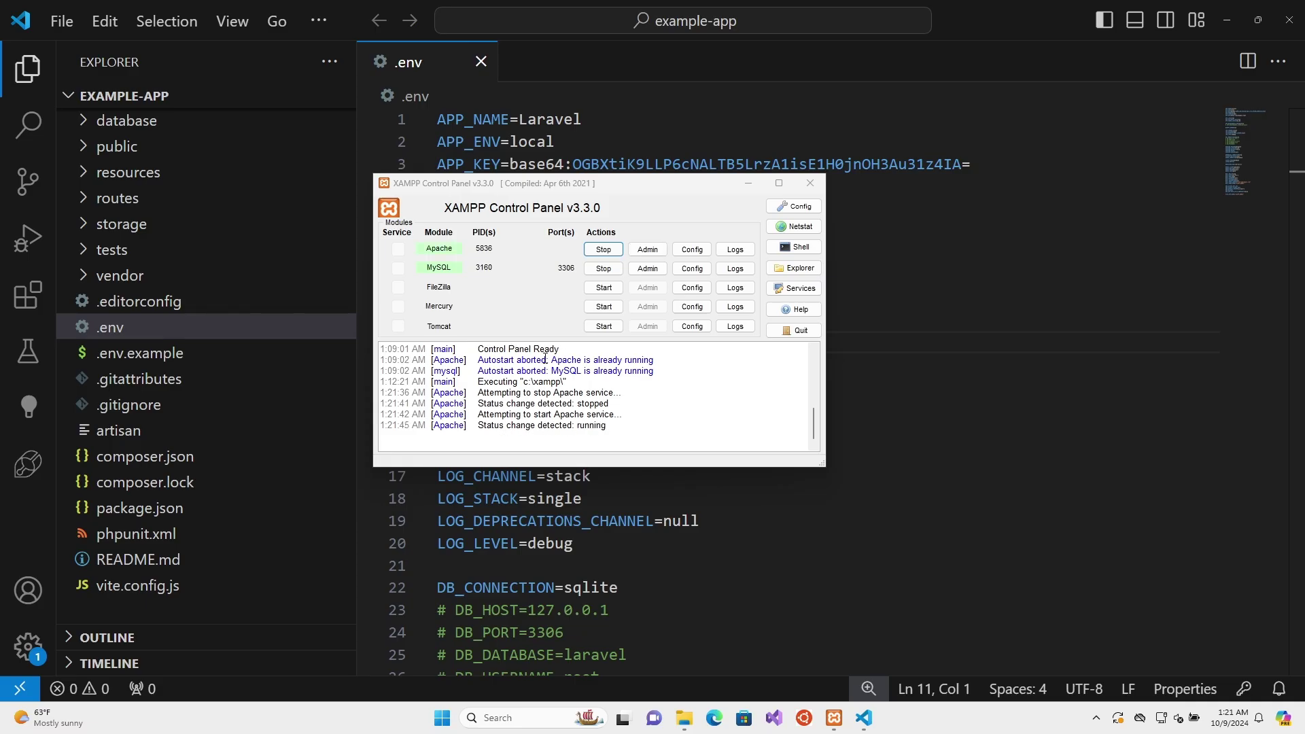
Step: Focus the new tab's address bar to enter yourdomain.test
key(ctrl+l)
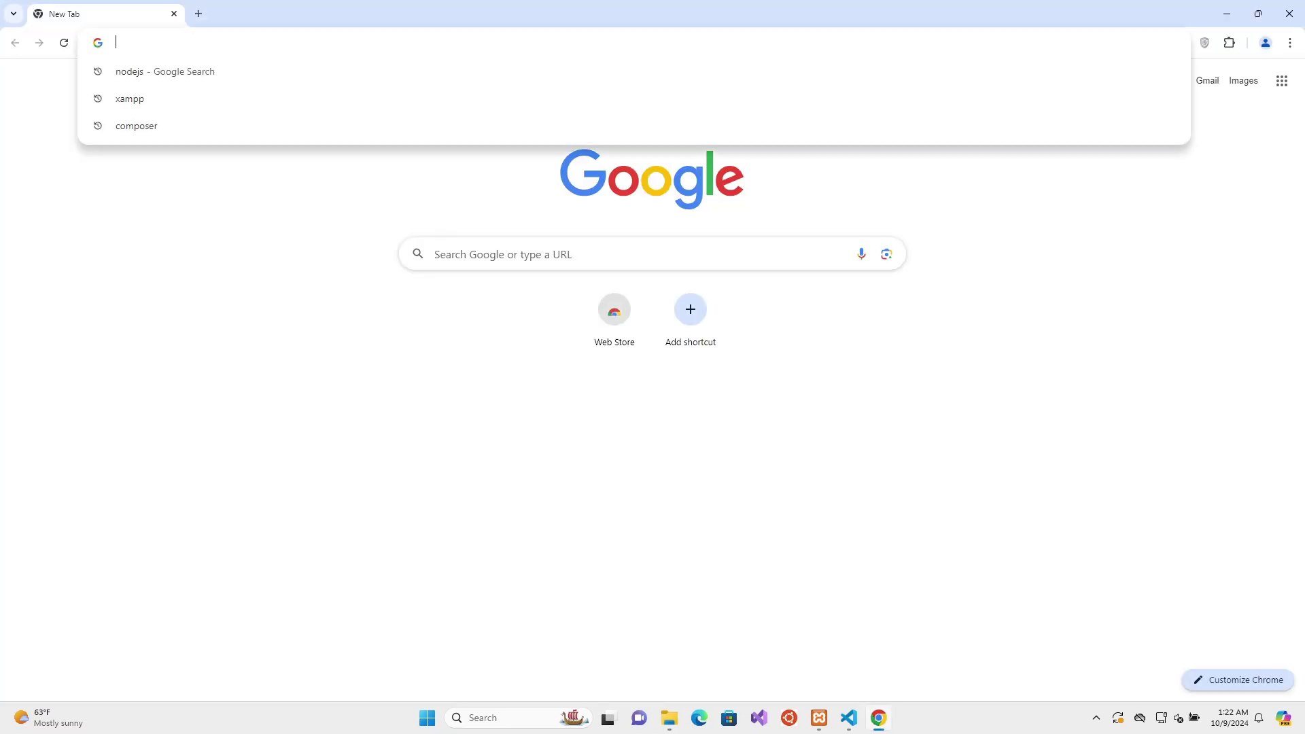
text(yourdomain.test)
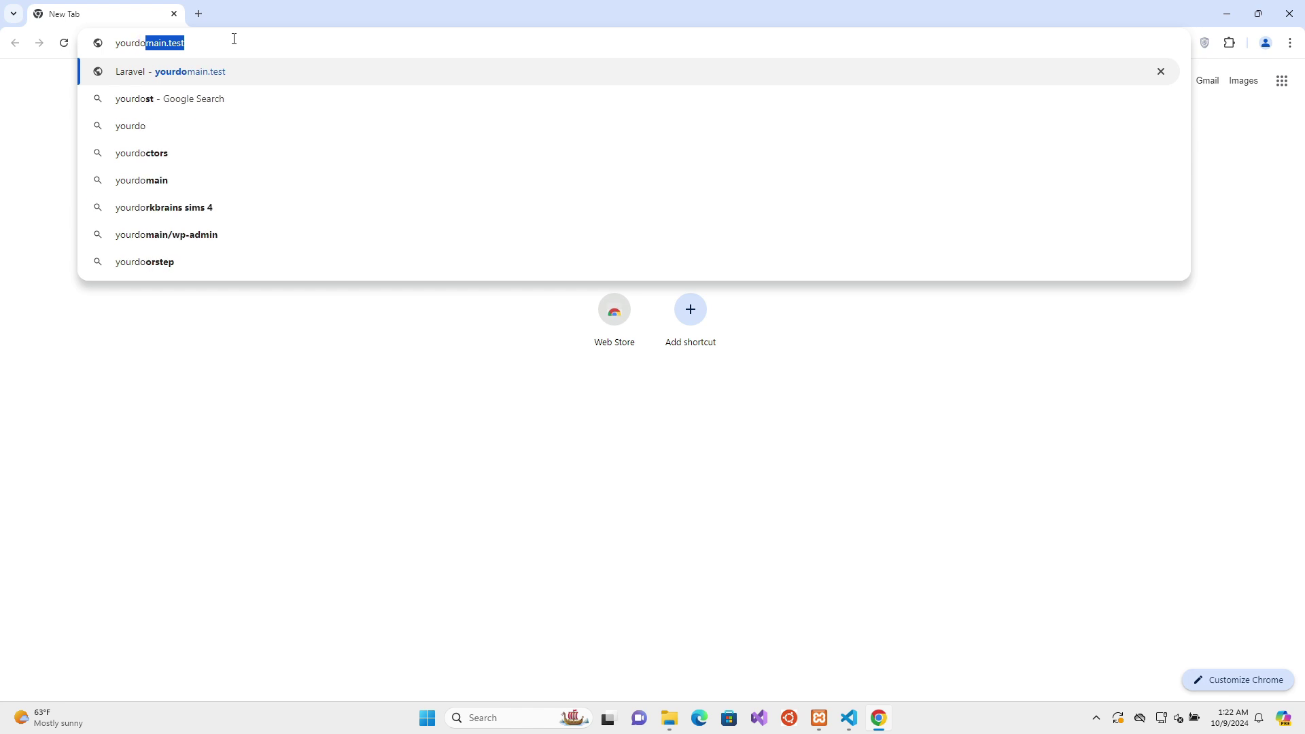